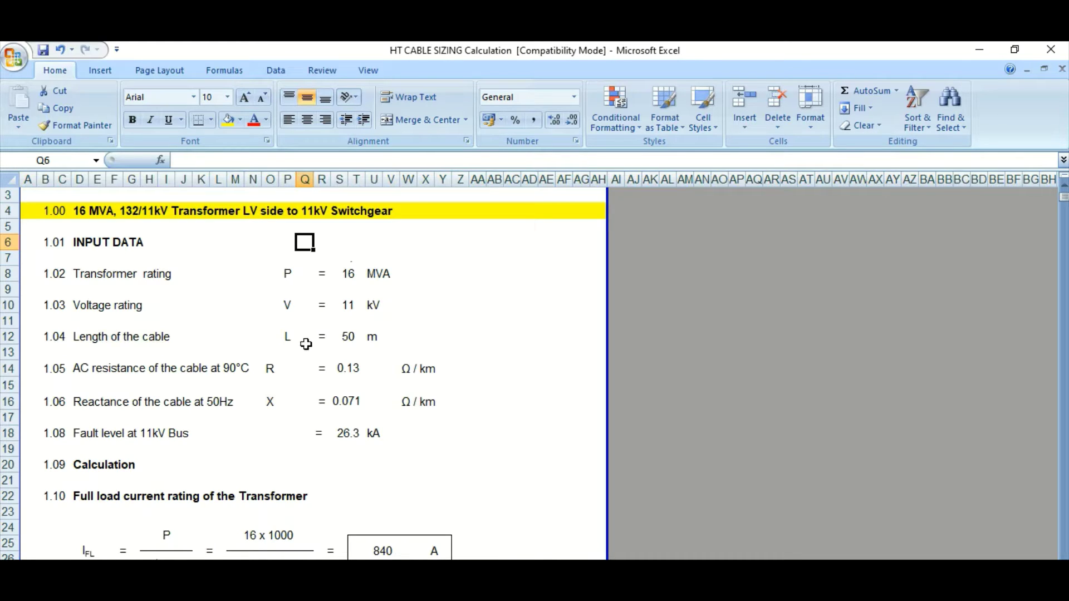
Step: Scroll up and down the upper part of the sizing sheet, clicking a few cells along the way
scroll(306, 344, down, 3)
scroll(306, 345, up, 4)
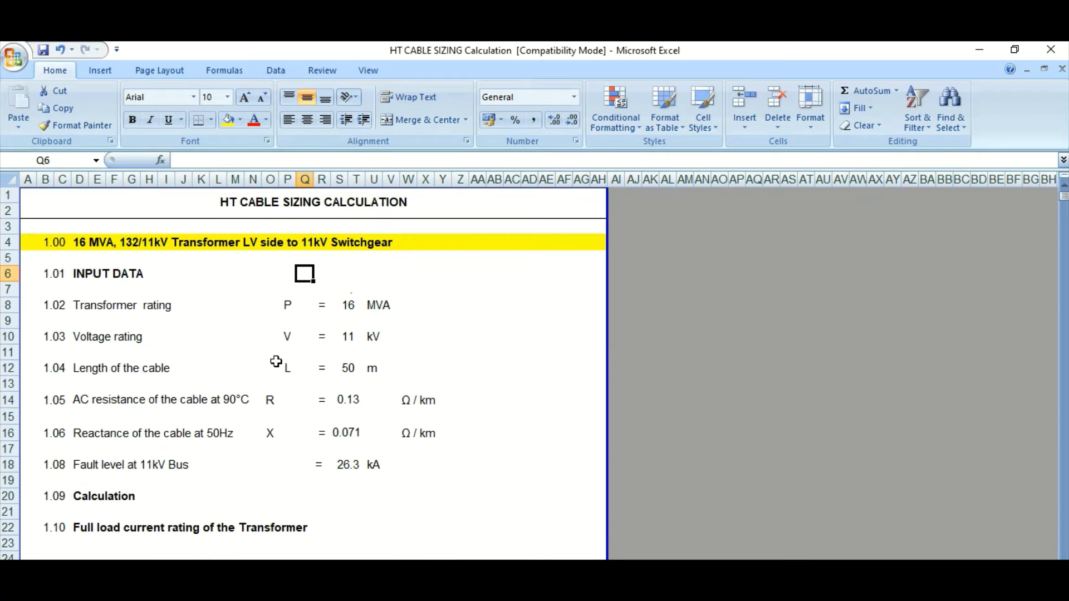
scroll(162, 454, down, 3)
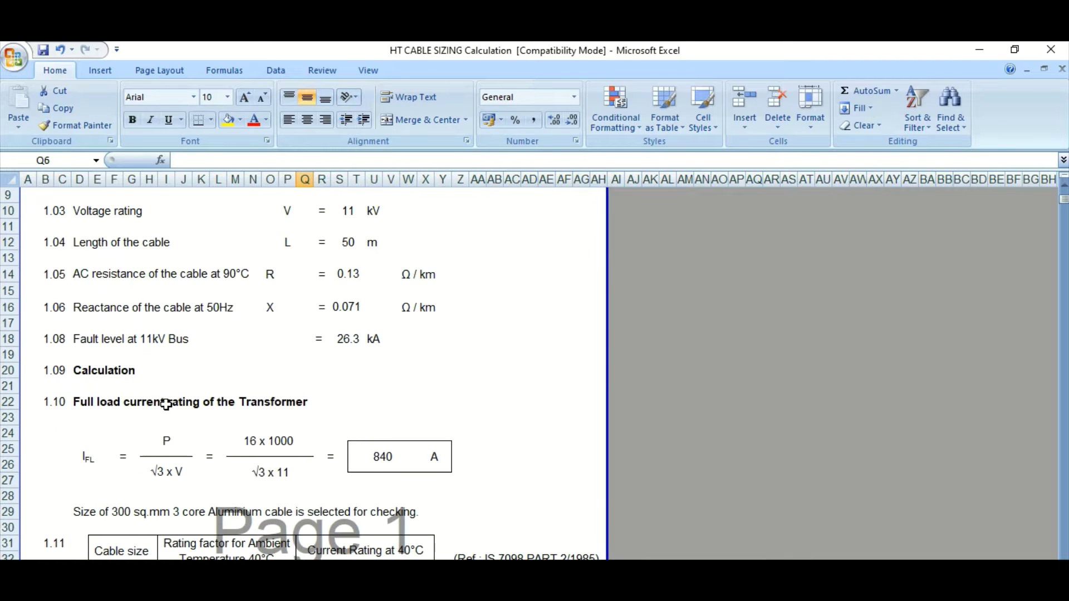
scroll(166, 405, down, 1)
scroll(139, 354, down, 1)
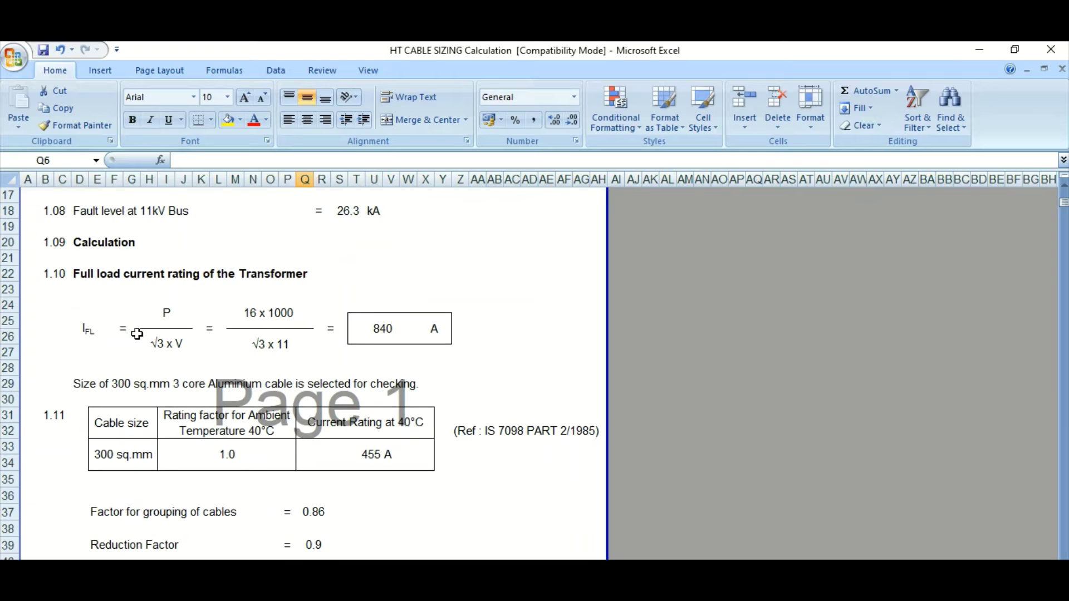
click(95, 275)
scroll(167, 385, down, 4)
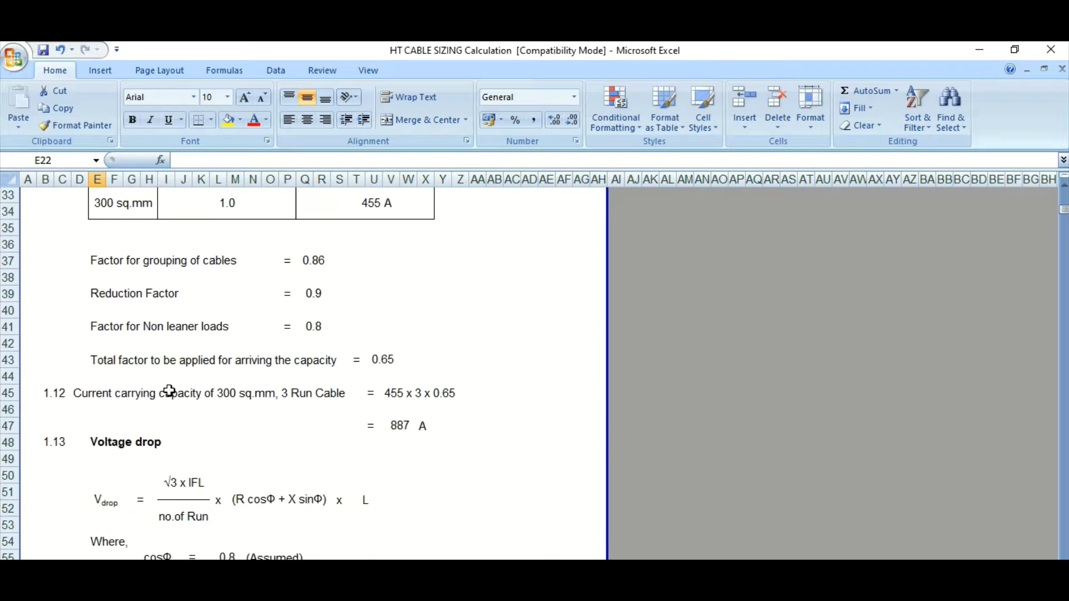
scroll(167, 384, down, 2)
click(165, 312)
scroll(184, 398, down, 4)
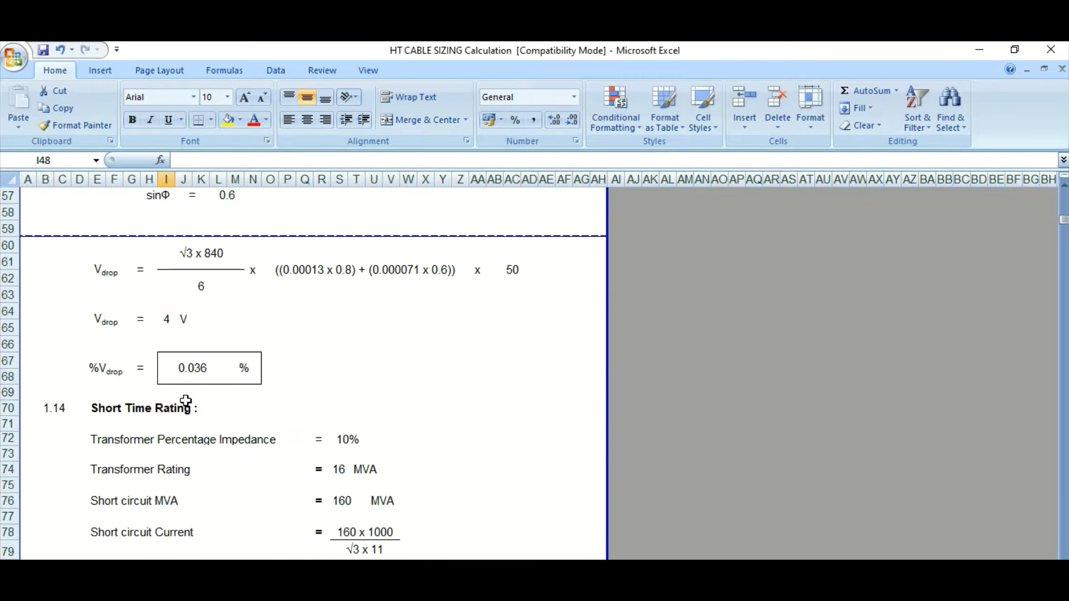
scroll(186, 401, down, 1)
click(234, 355)
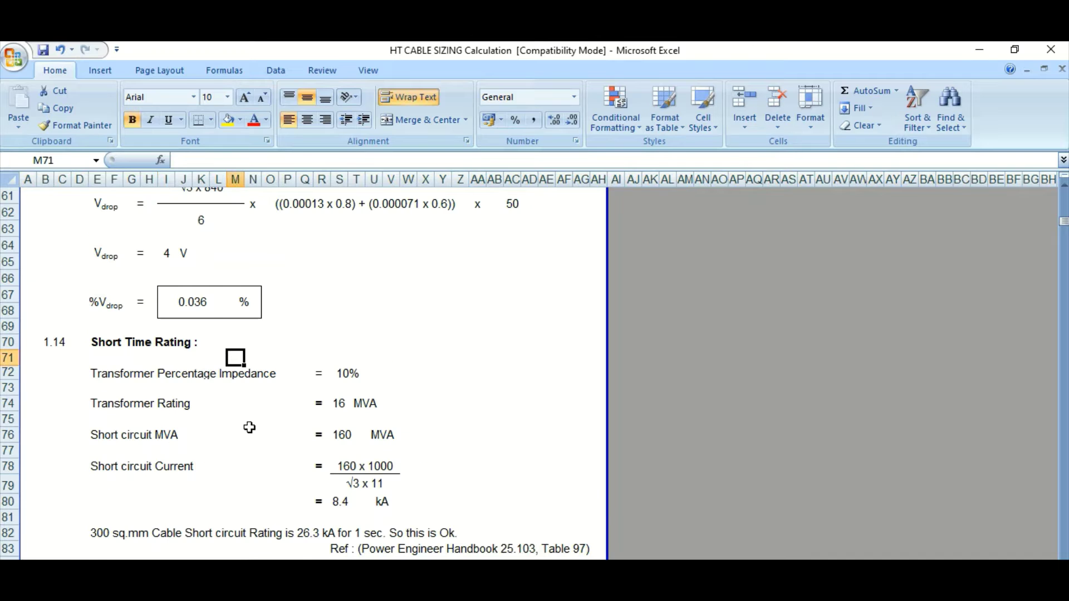
scroll(249, 427, down, 3)
scroll(249, 427, up, 4)
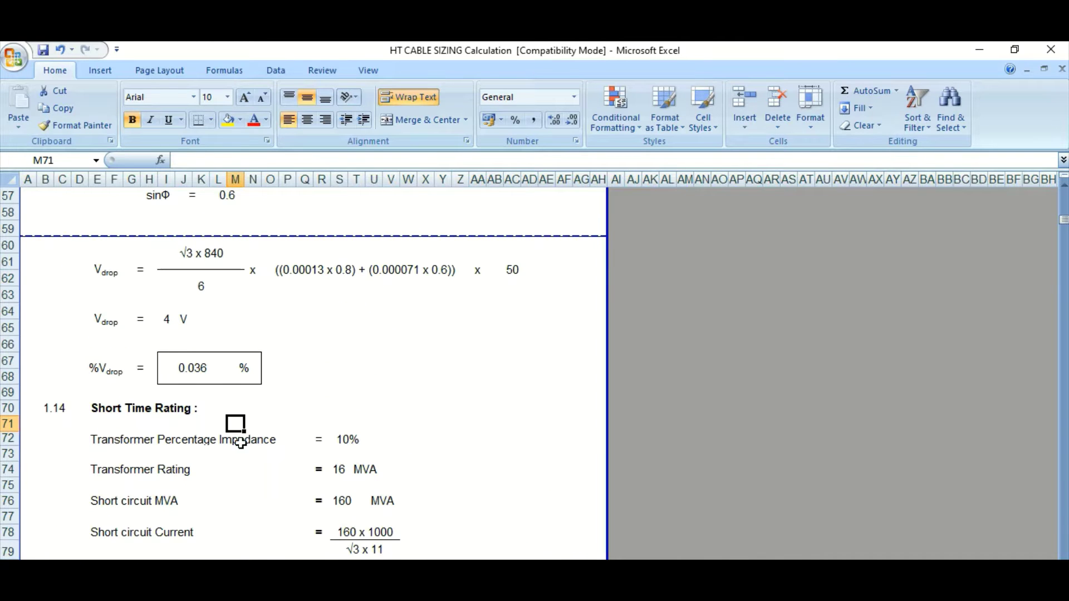
scroll(241, 423, up, 5)
scroll(244, 422, up, 8)
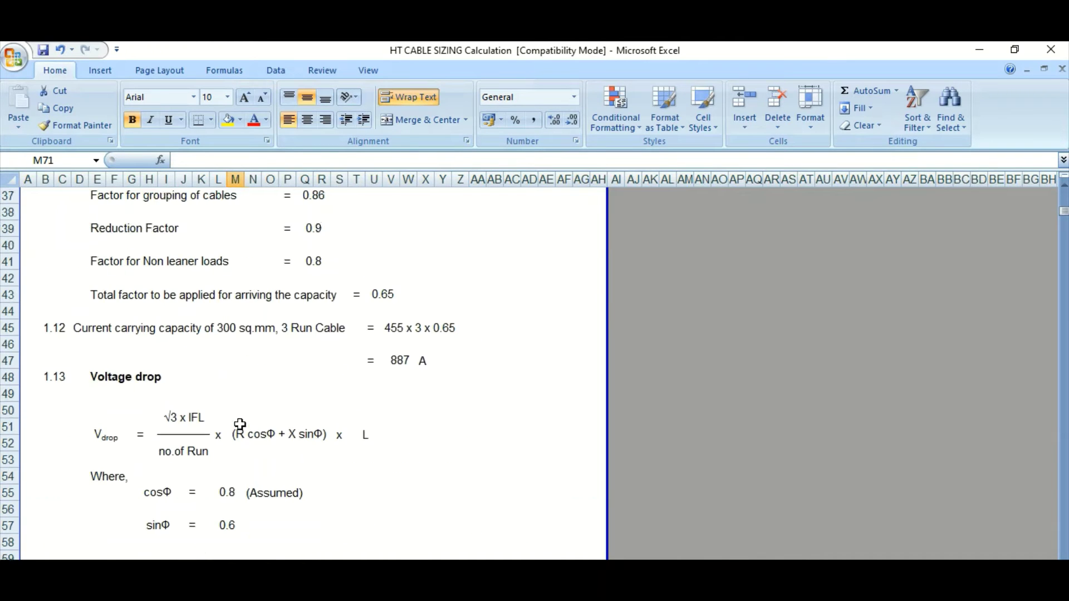
scroll(239, 422, up, 5)
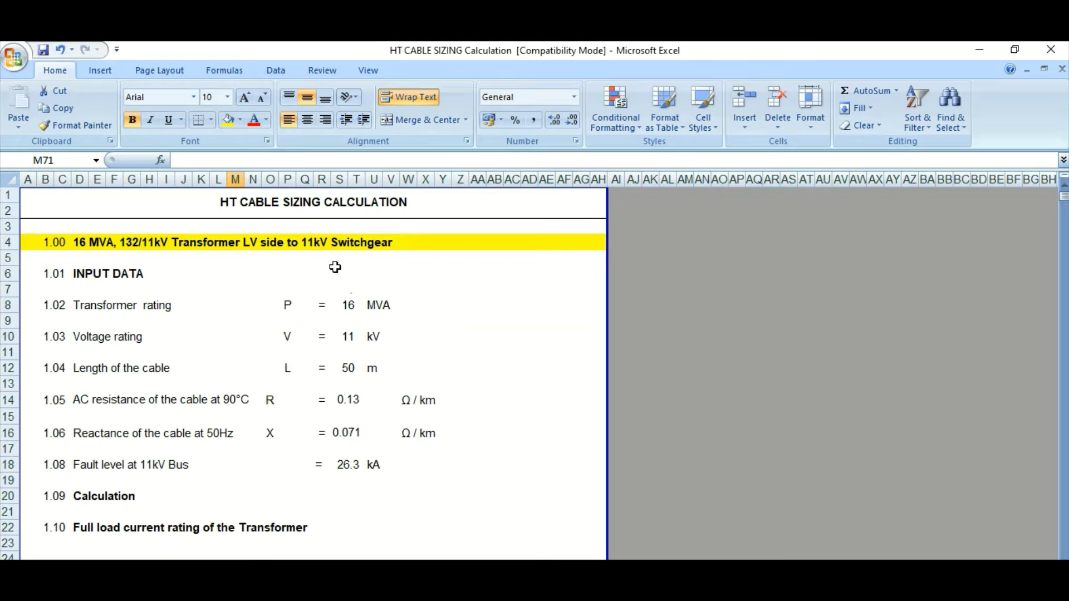
Step: Check the input values: transformer rating 16, voltage, cable length, resistance 0.13, reactance 0.071, fault level 26.3
click(352, 306)
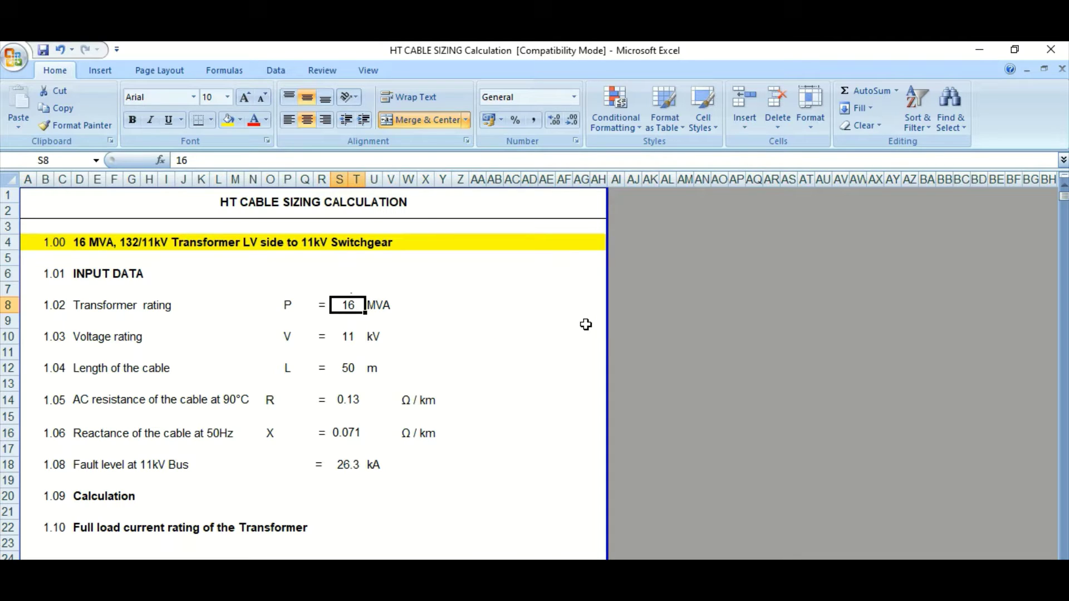
key(Down)
key(Down)
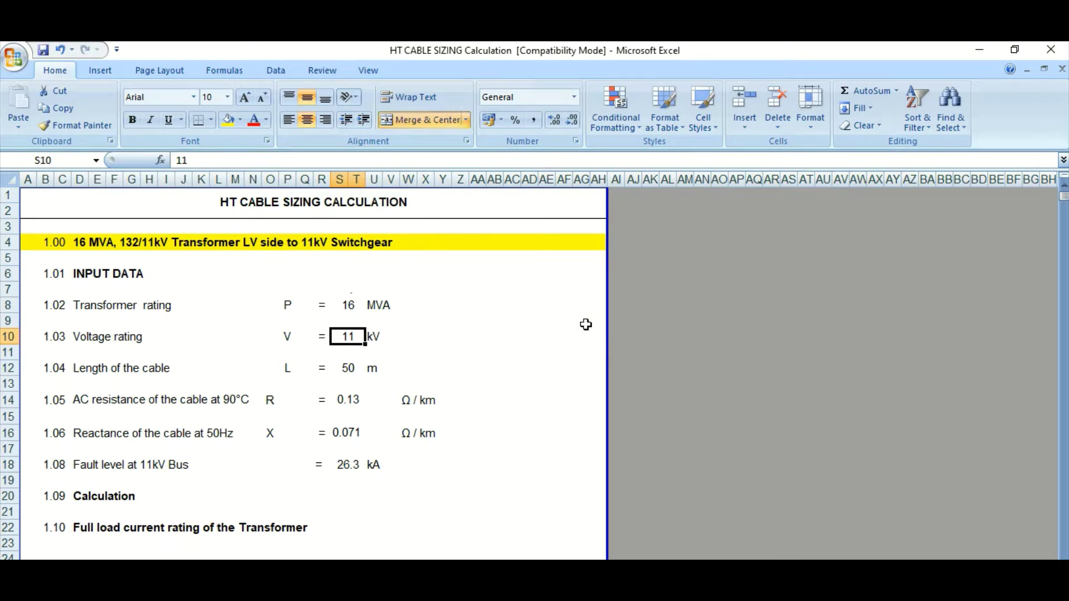
key(Down)
key(Down)
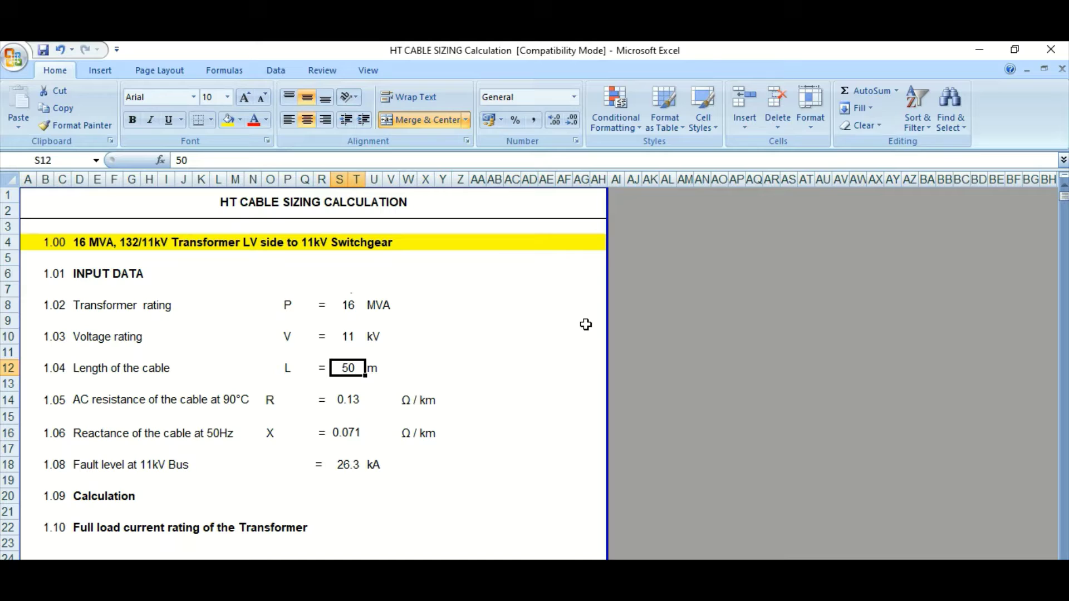
key(Down)
key(Down)
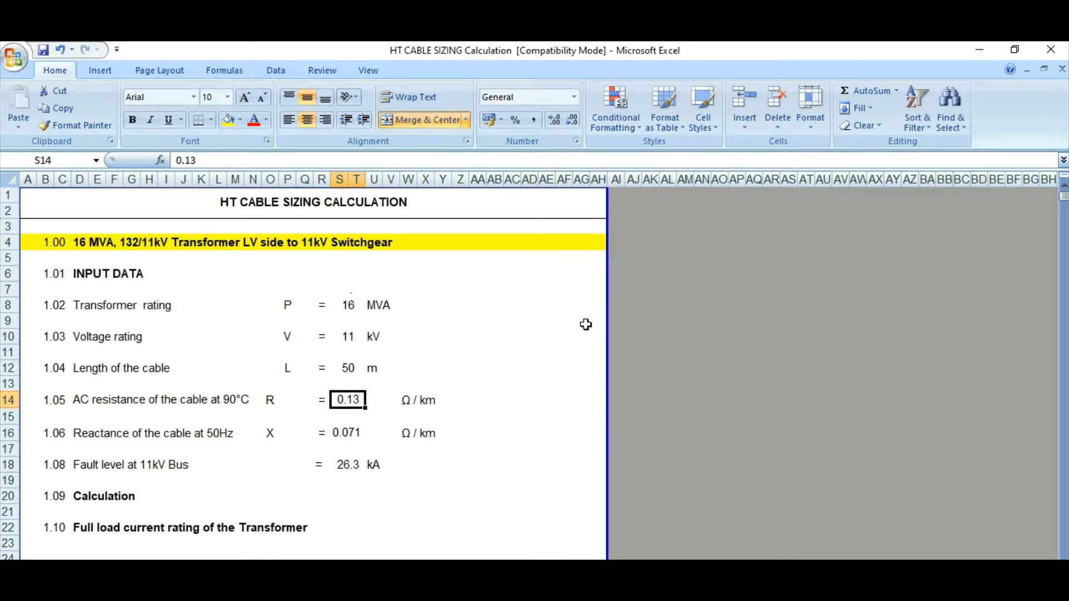
key(Down)
key(Down)
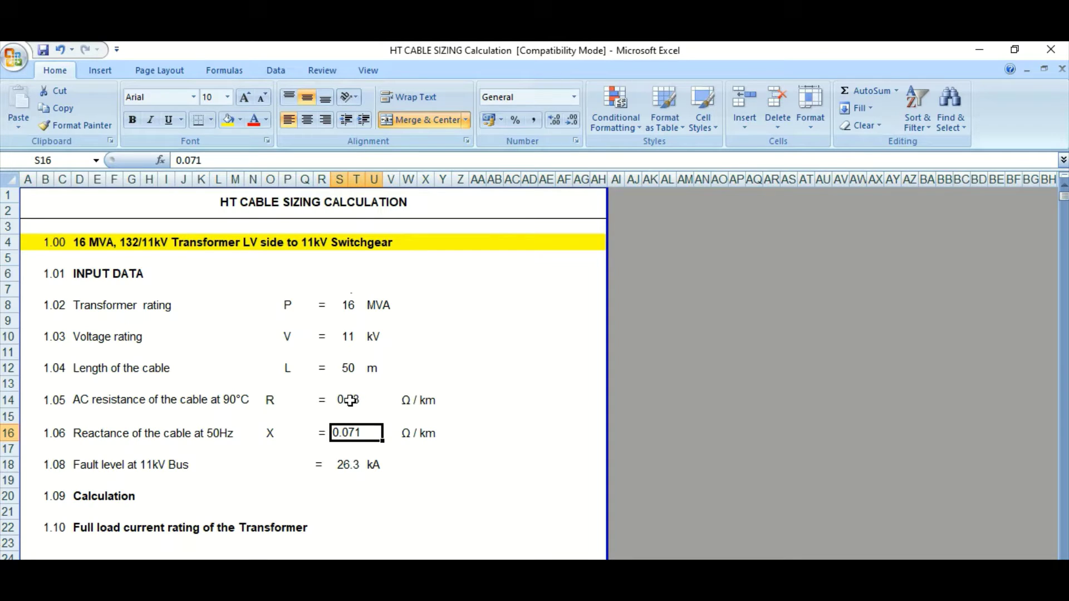
click(351, 400)
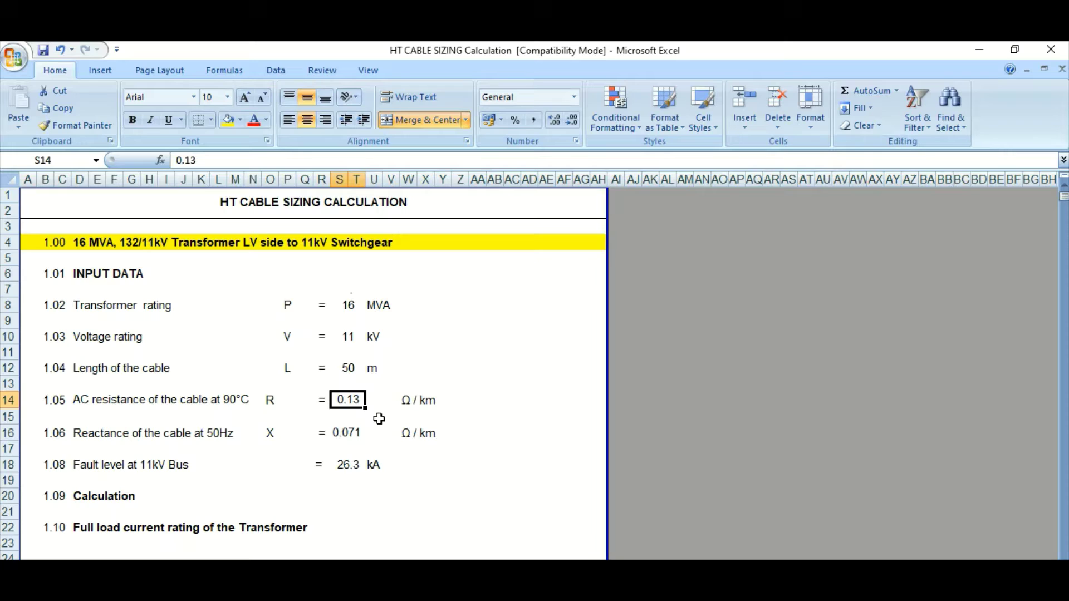
click(357, 431)
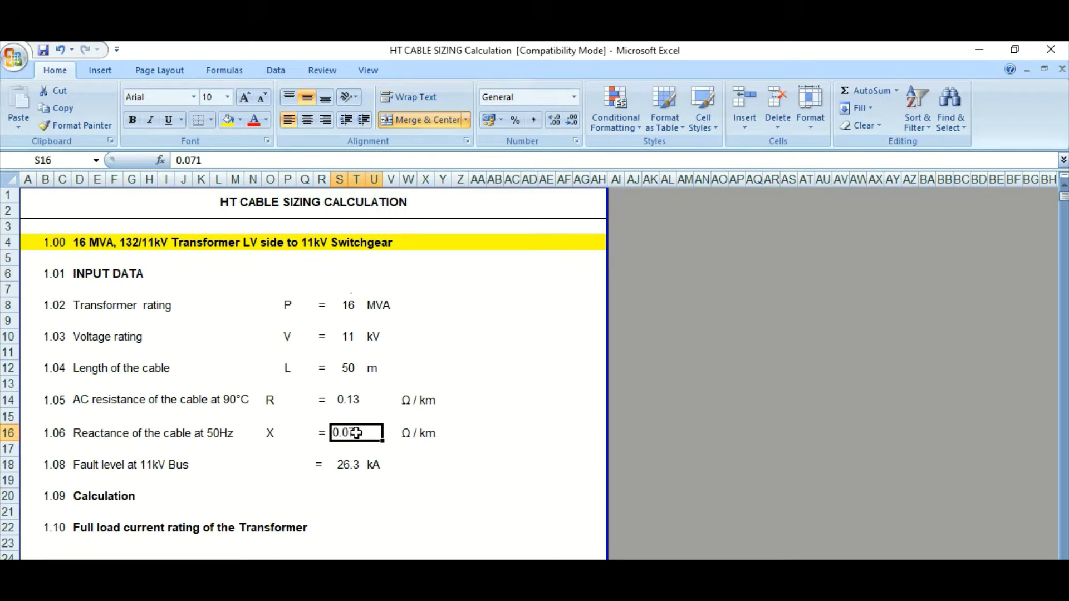
click(351, 403)
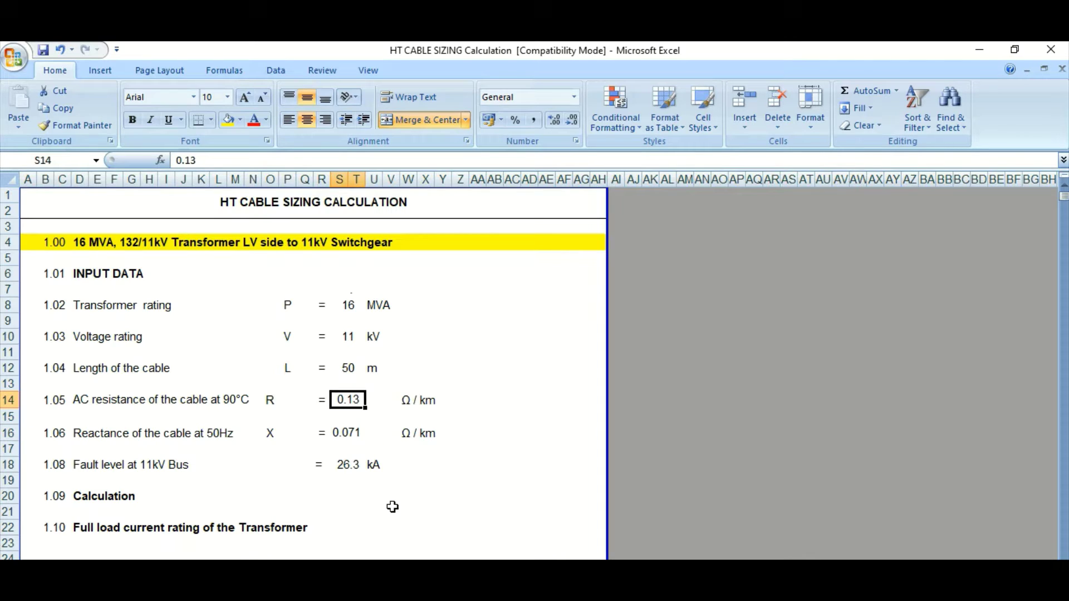
click(356, 467)
Step: Highlight the whole input data block, deselect it, and move down to the full-load current calculation
scroll(386, 511, down, 3)
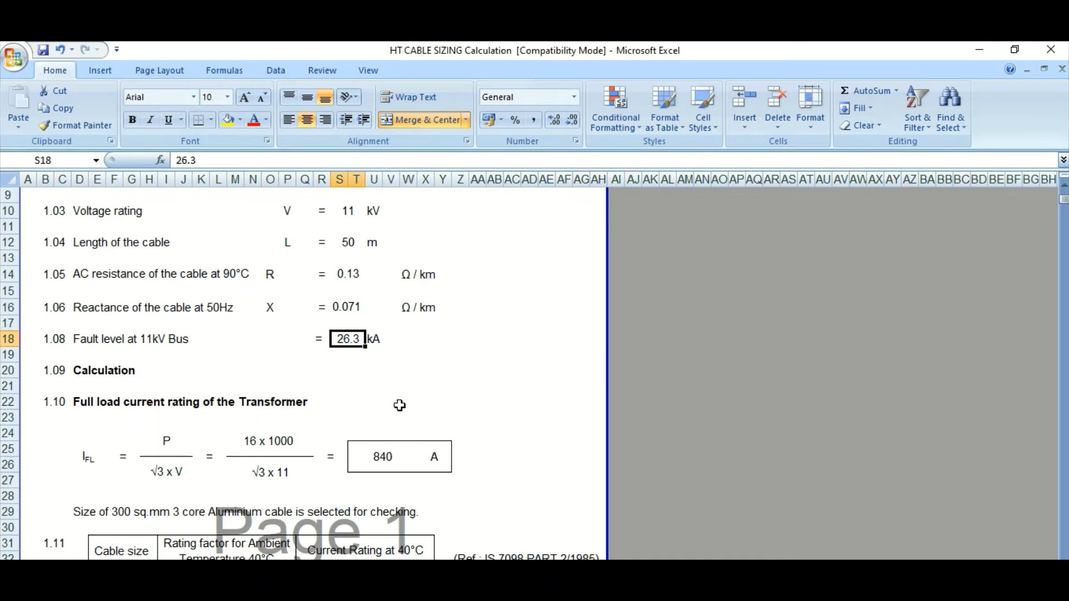
scroll(386, 403, up, 3)
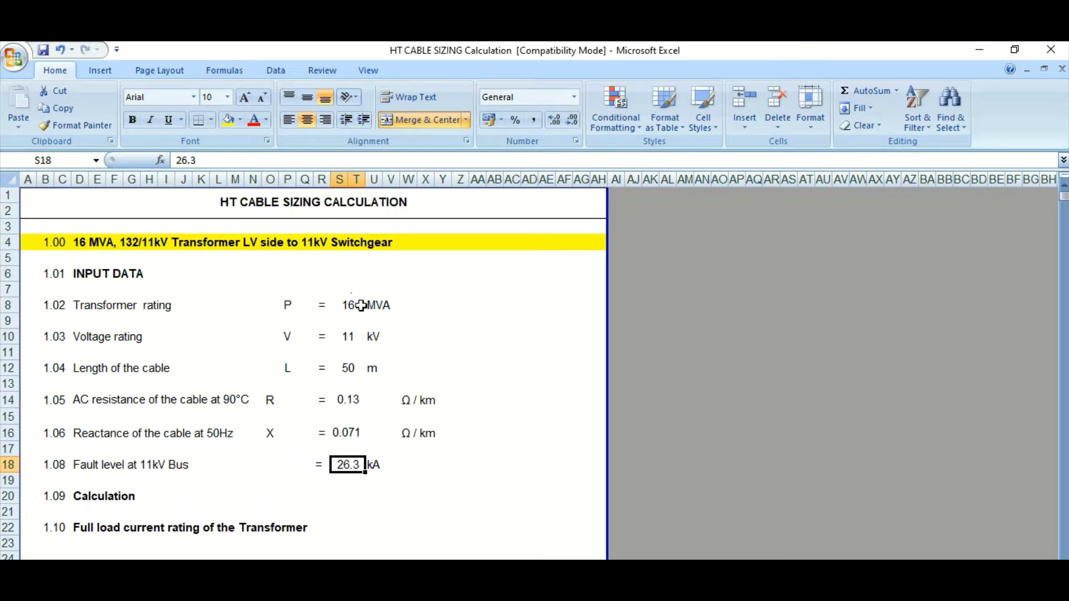
drag(353, 305, 439, 465)
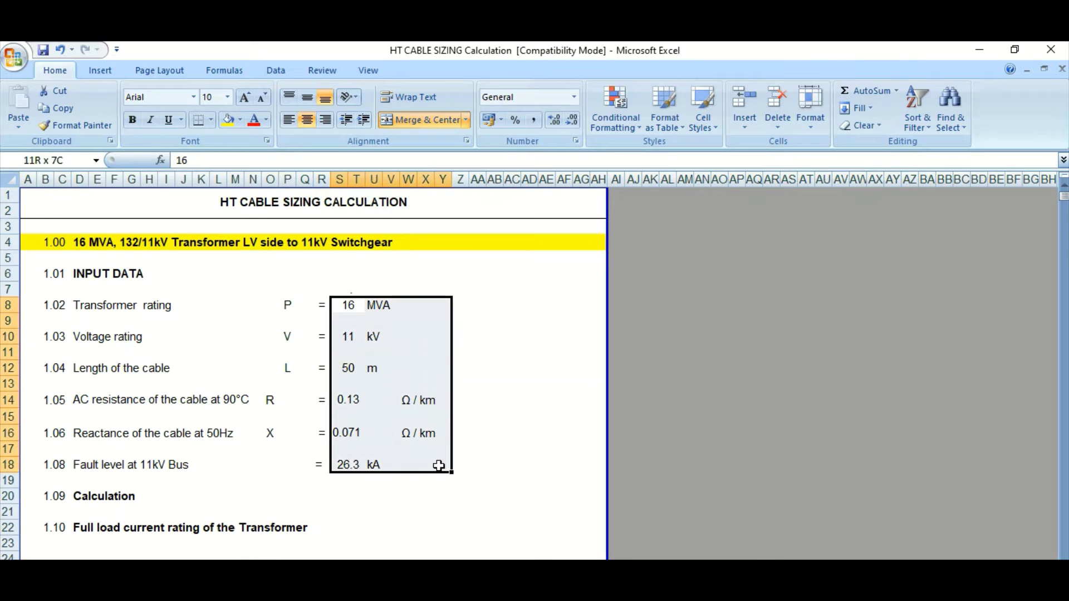
click(529, 353)
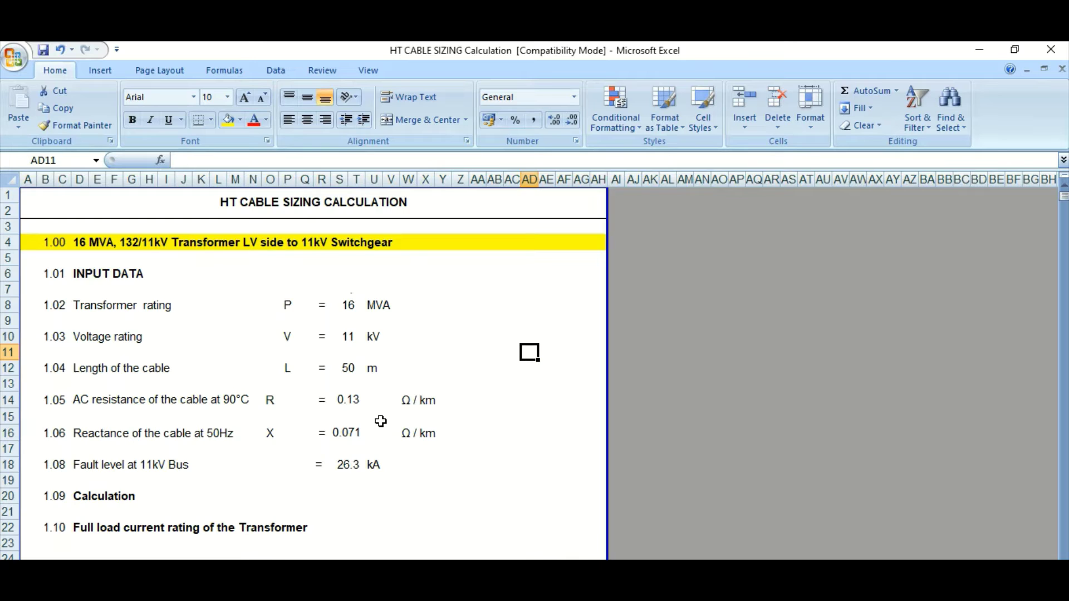
scroll(383, 420, down, 1)
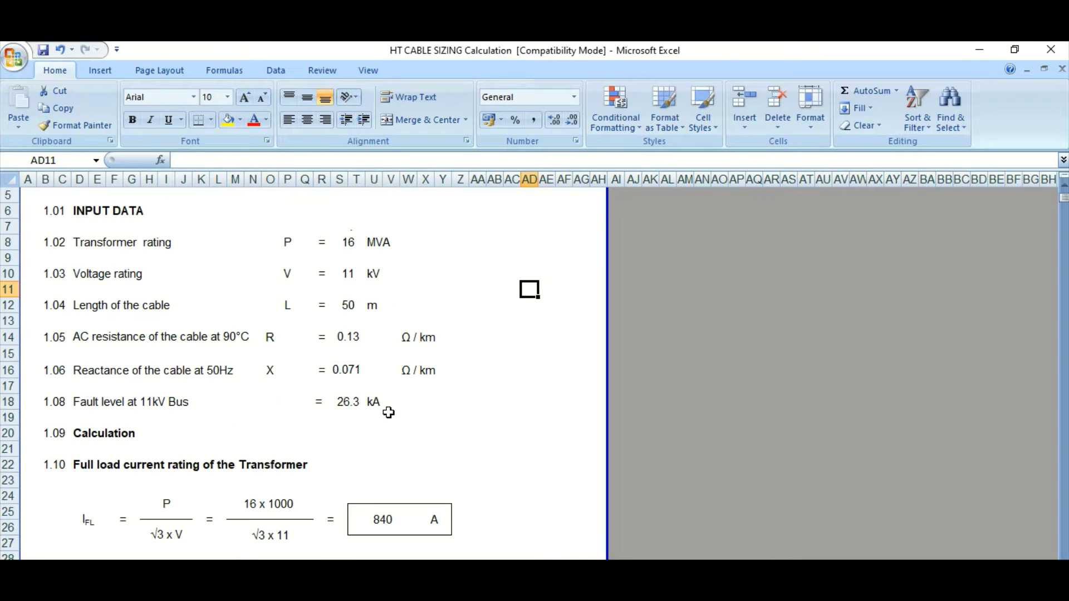
scroll(389, 411, down, 4)
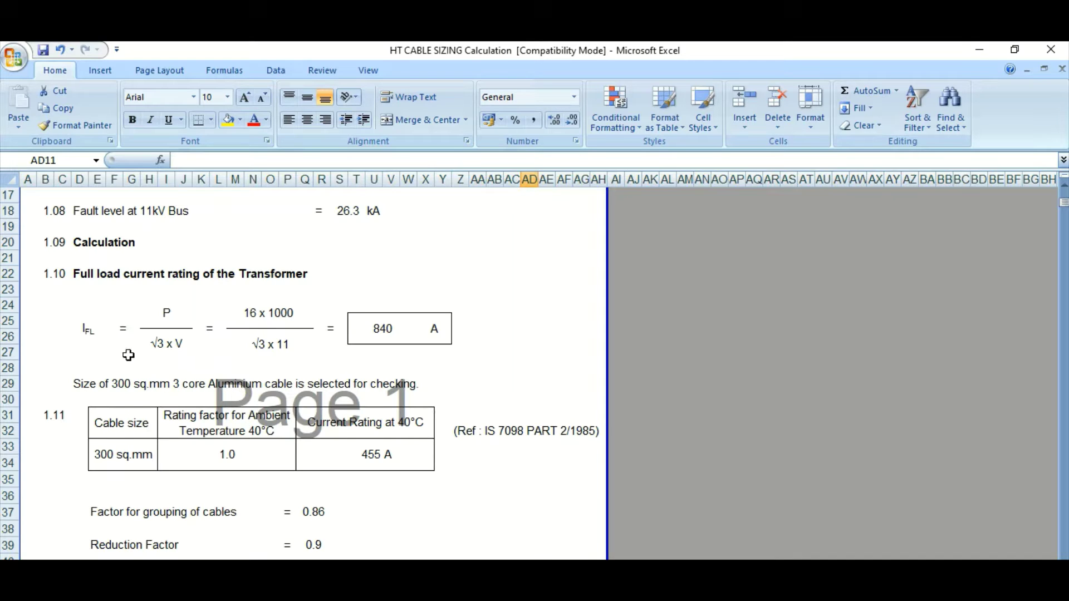
click(92, 331)
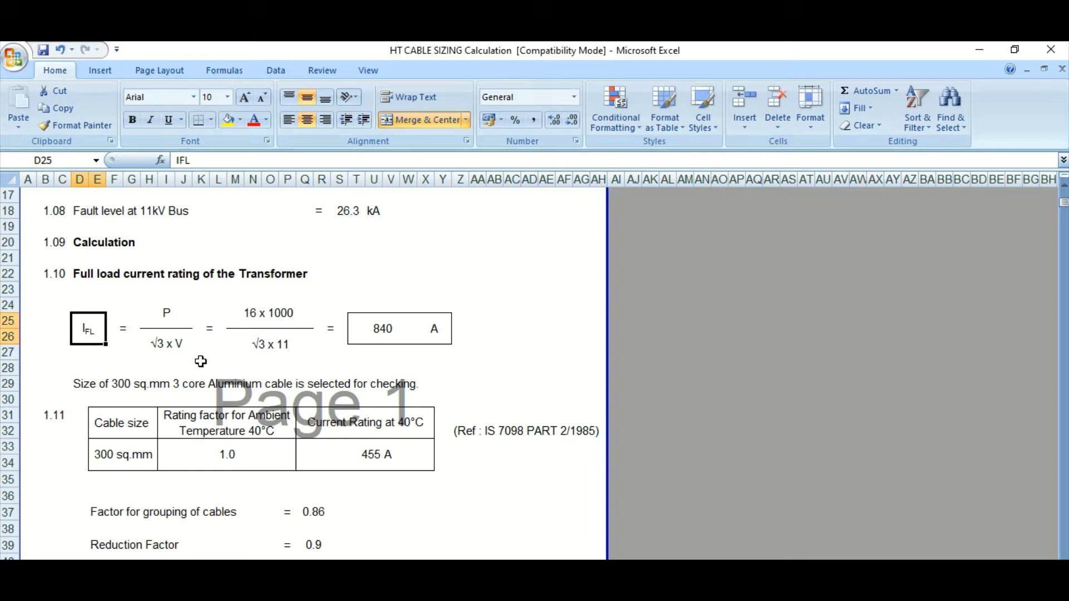
click(175, 321)
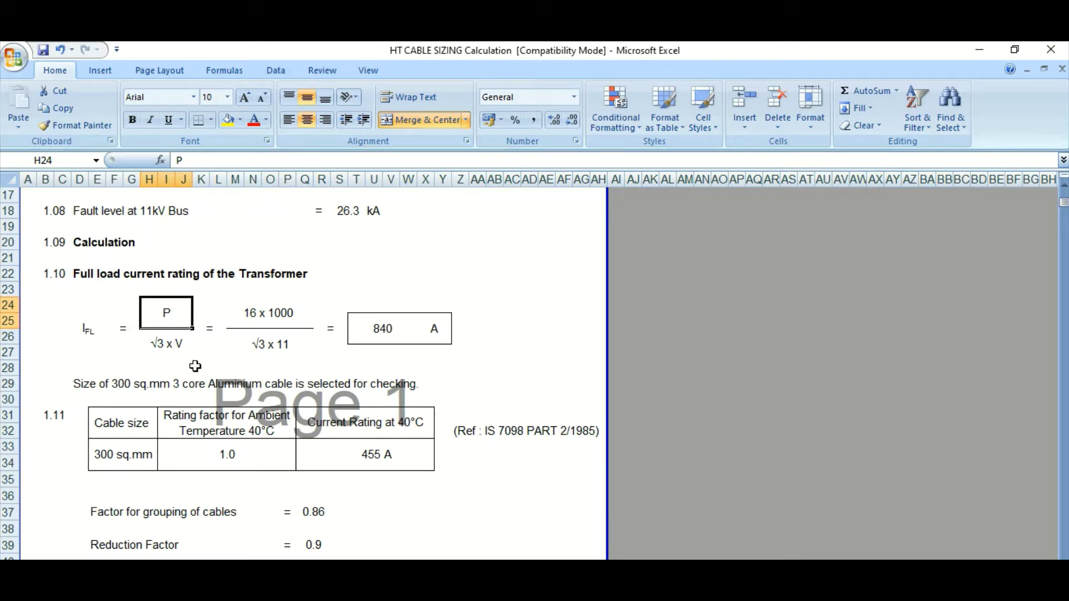
click(261, 314)
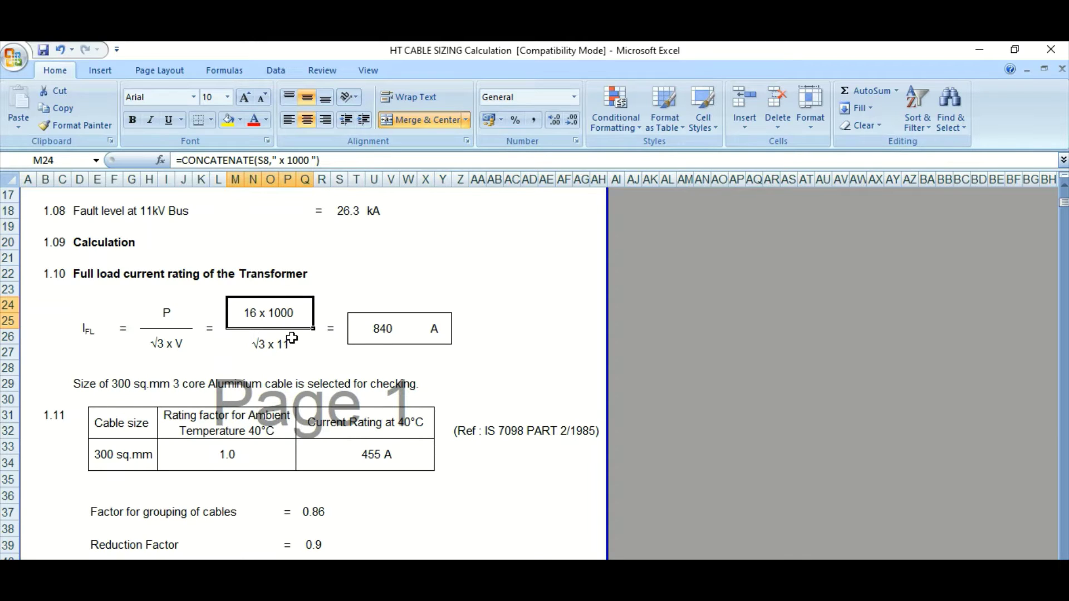
click(393, 336)
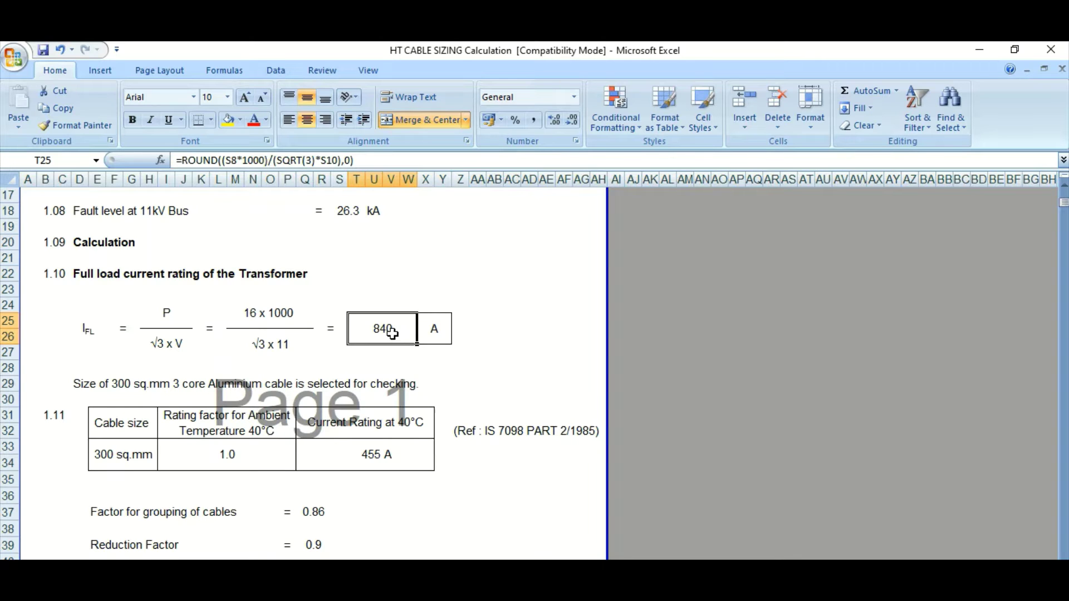
click(122, 390)
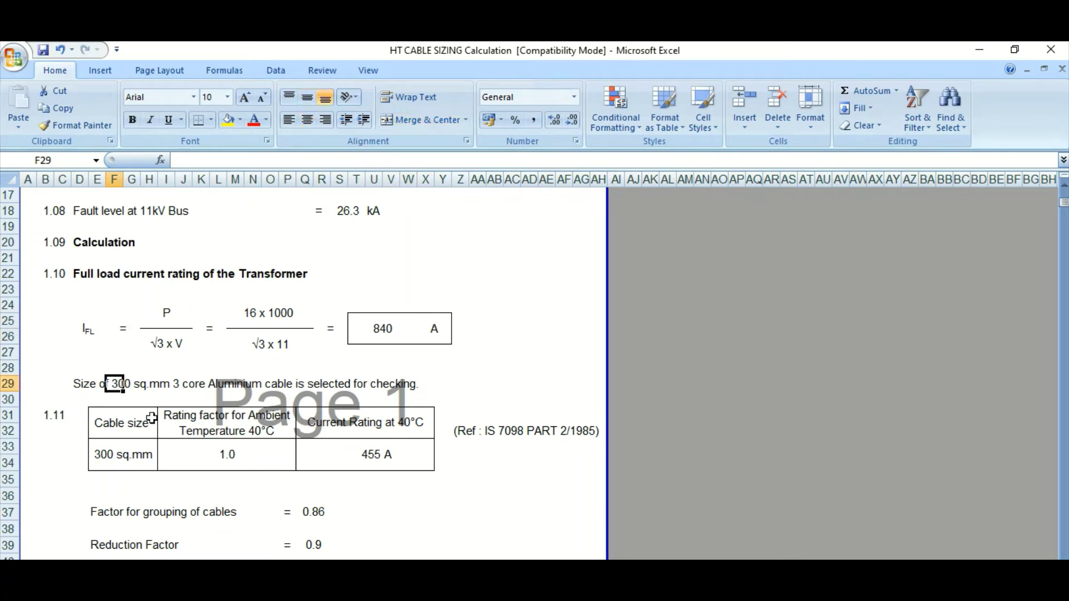
click(185, 367)
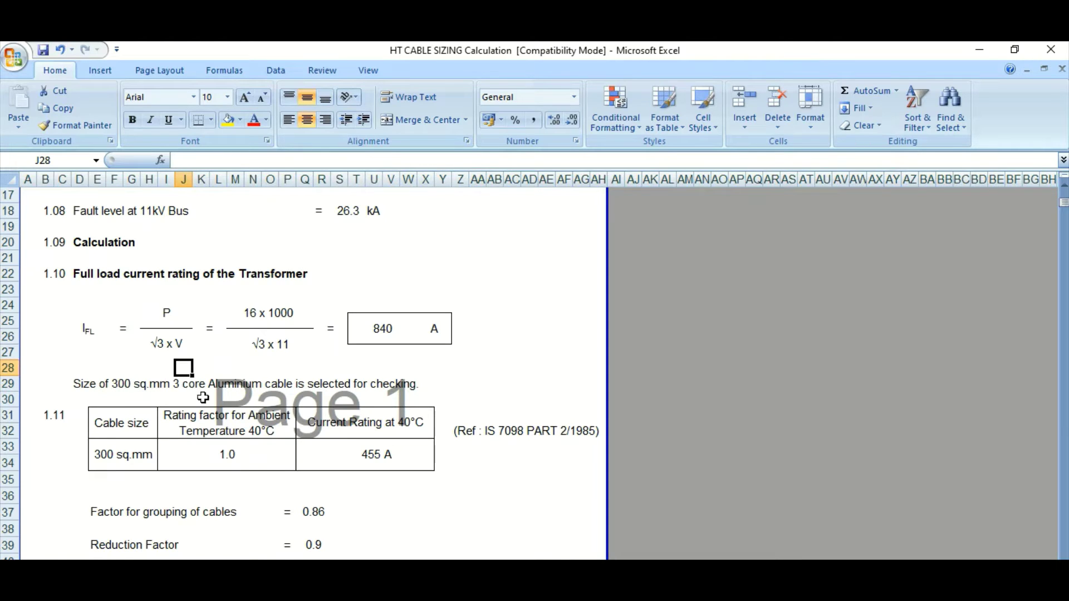
click(116, 388)
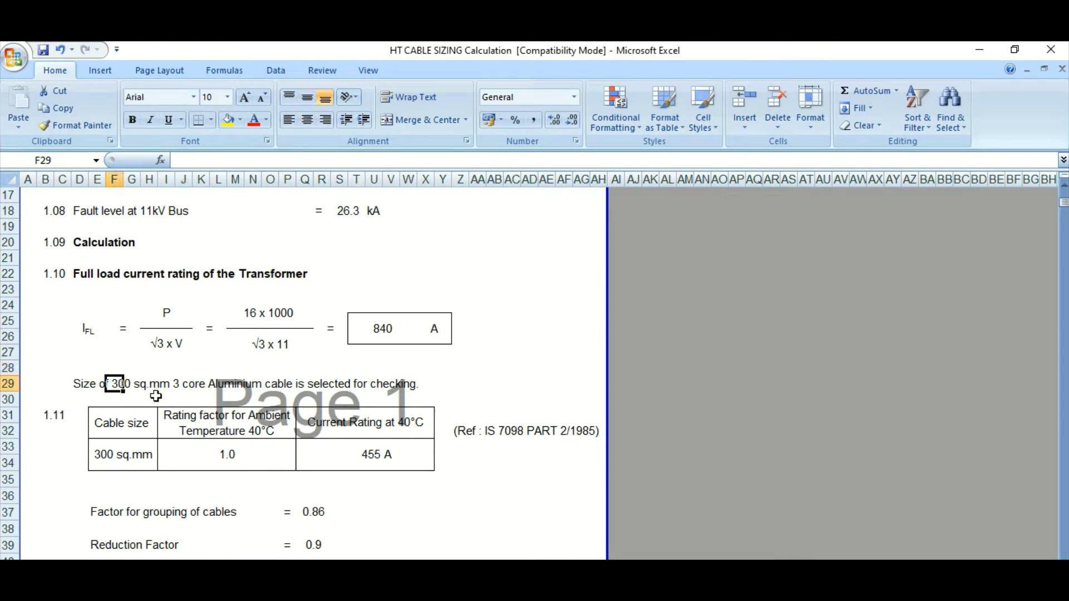
click(236, 388)
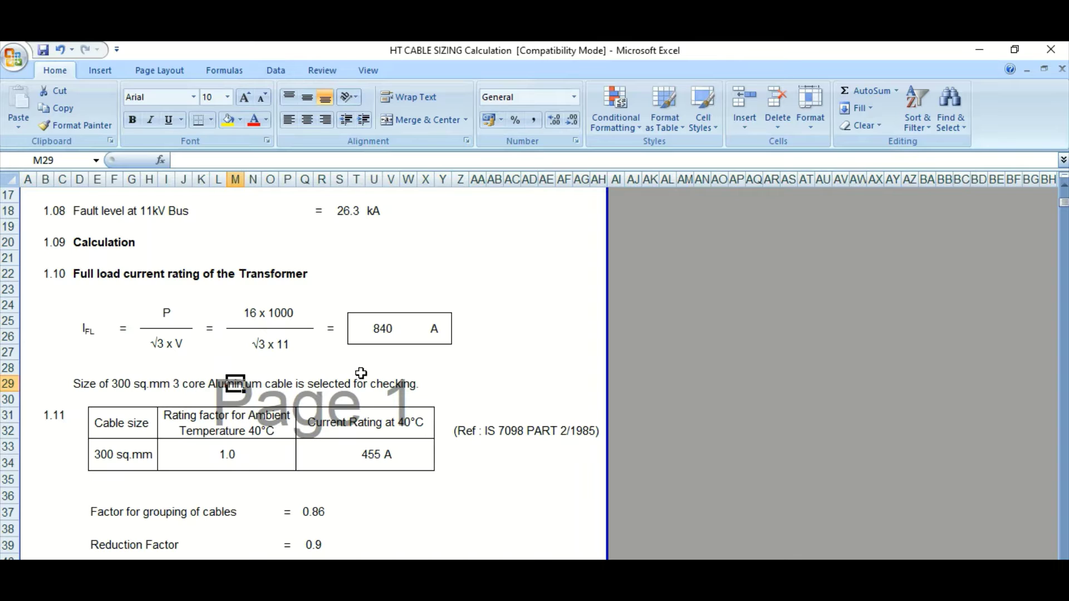
click(83, 383)
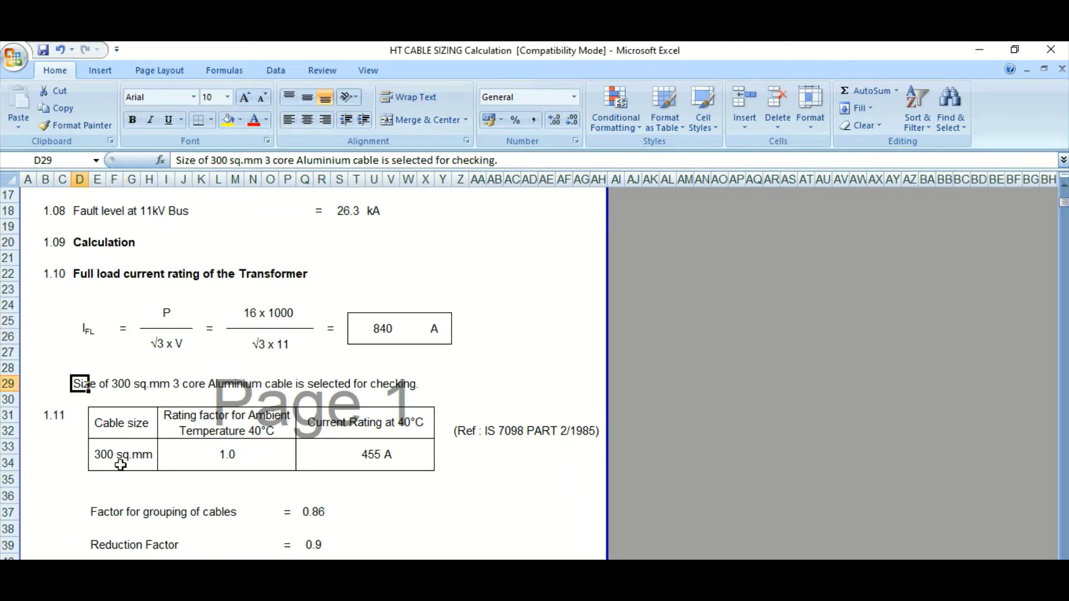
scroll(175, 474, down, 1)
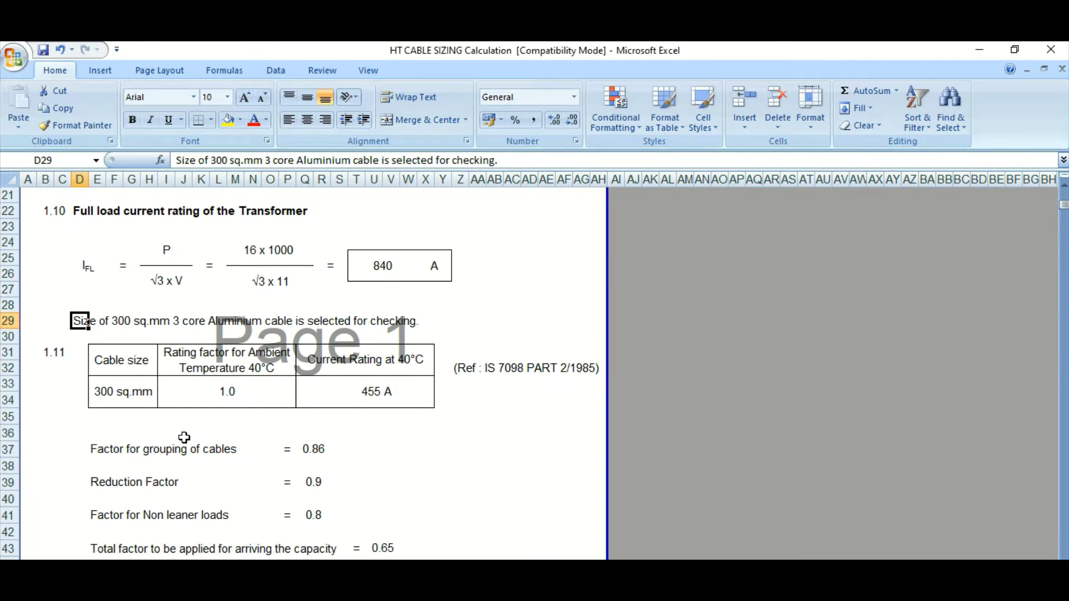
click(373, 273)
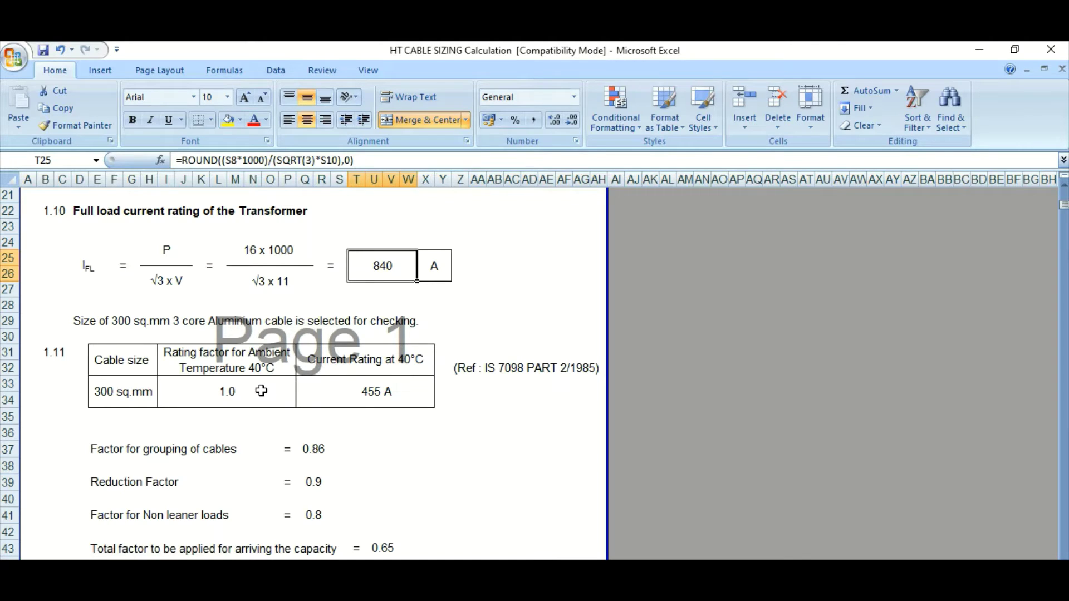
click(363, 397)
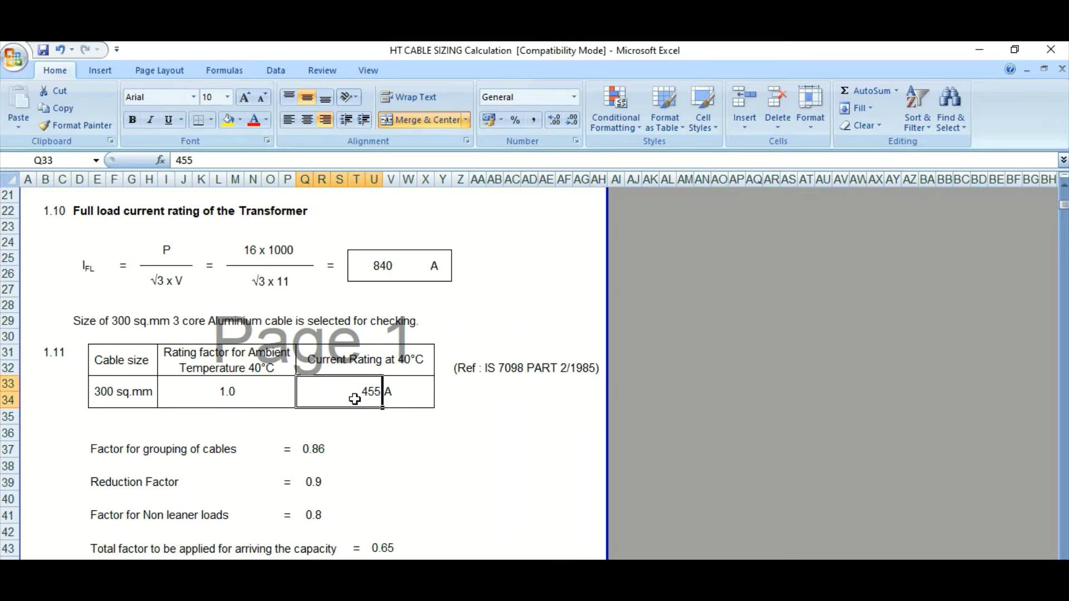
click(259, 368)
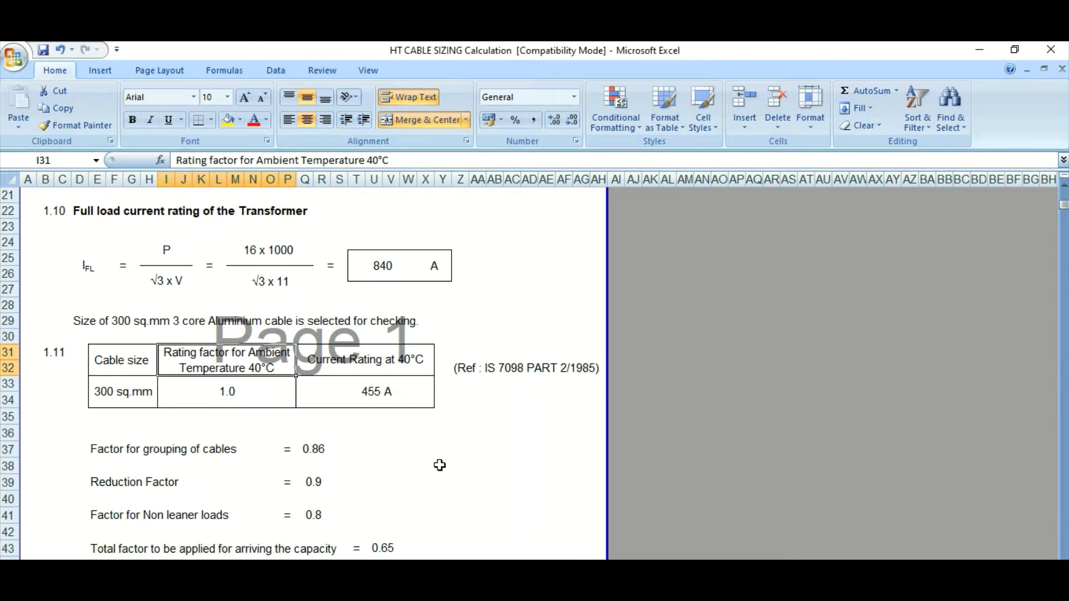
click(359, 361)
click(227, 358)
scroll(303, 448, down, 1)
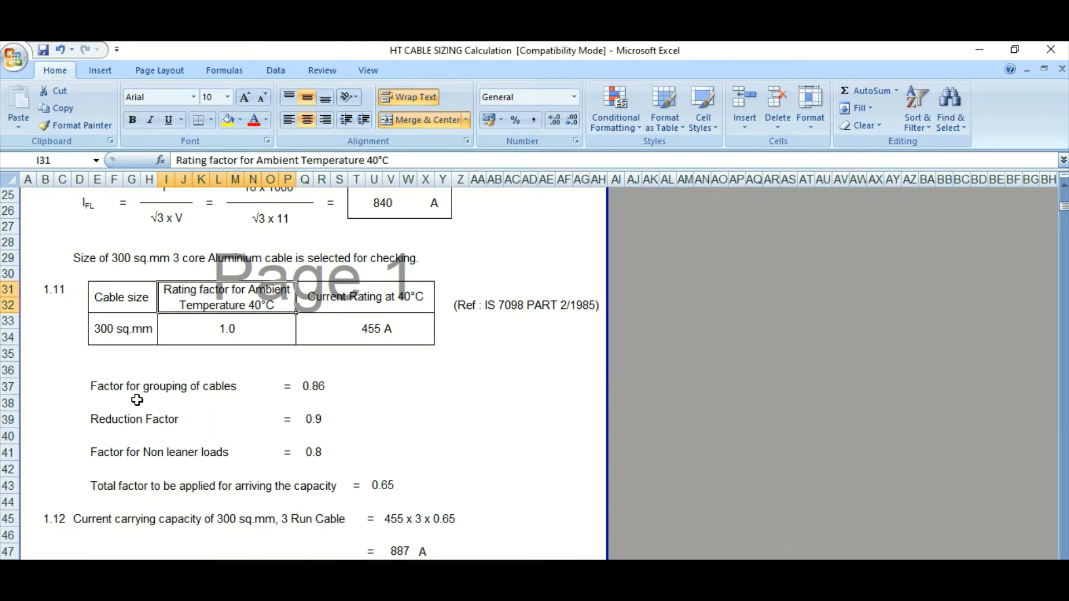
click(201, 388)
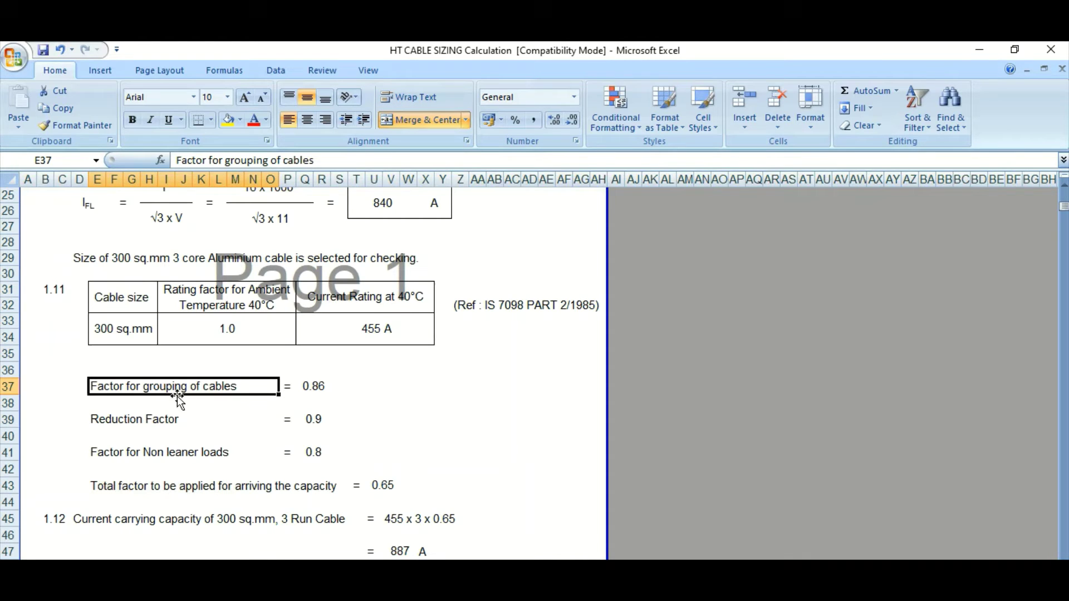
click(315, 389)
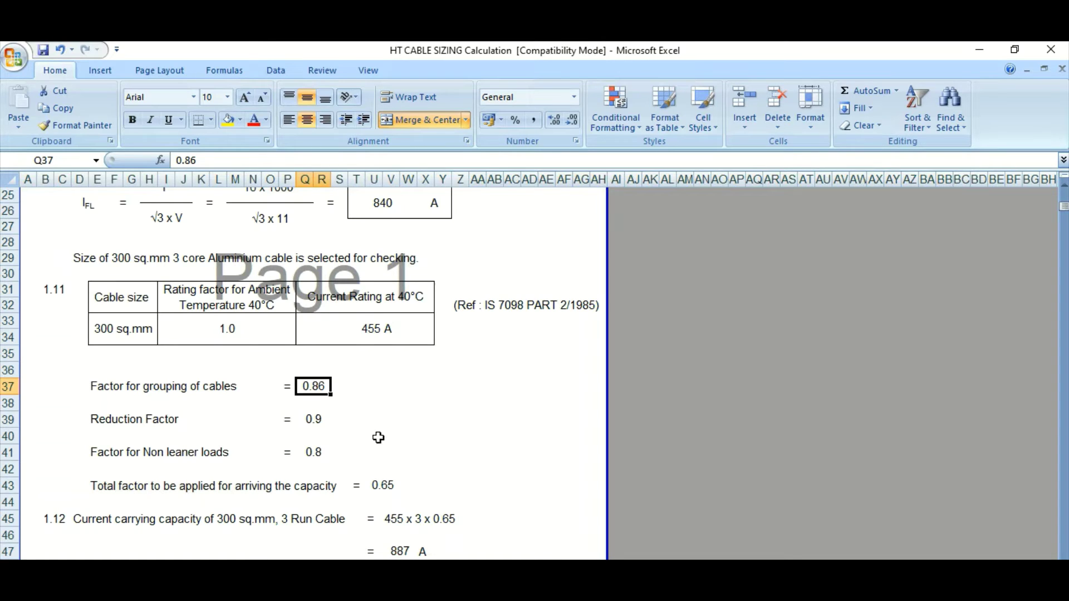
click(316, 419)
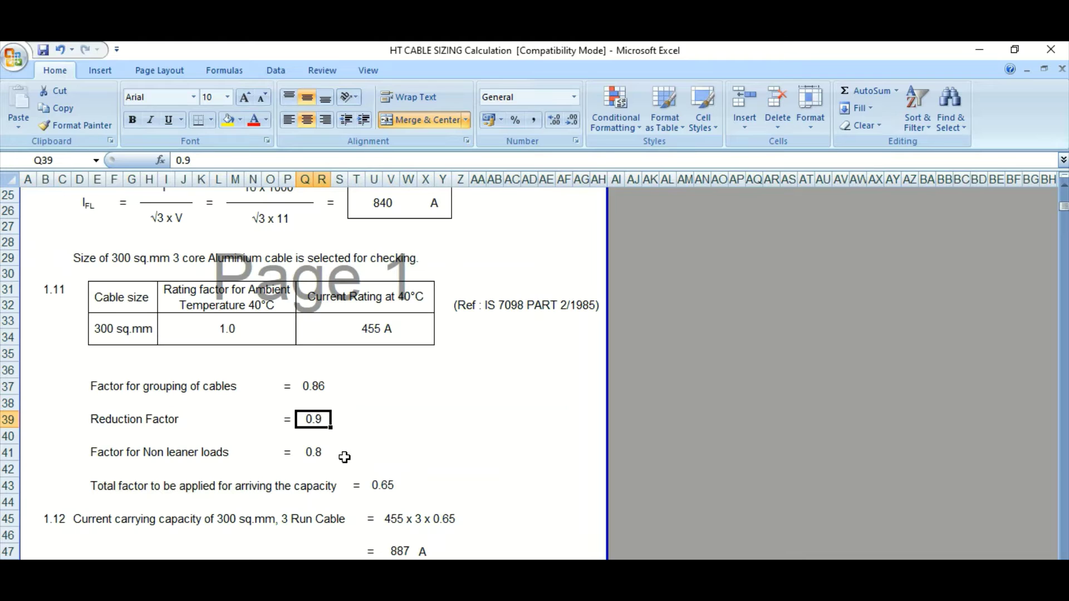
click(325, 458)
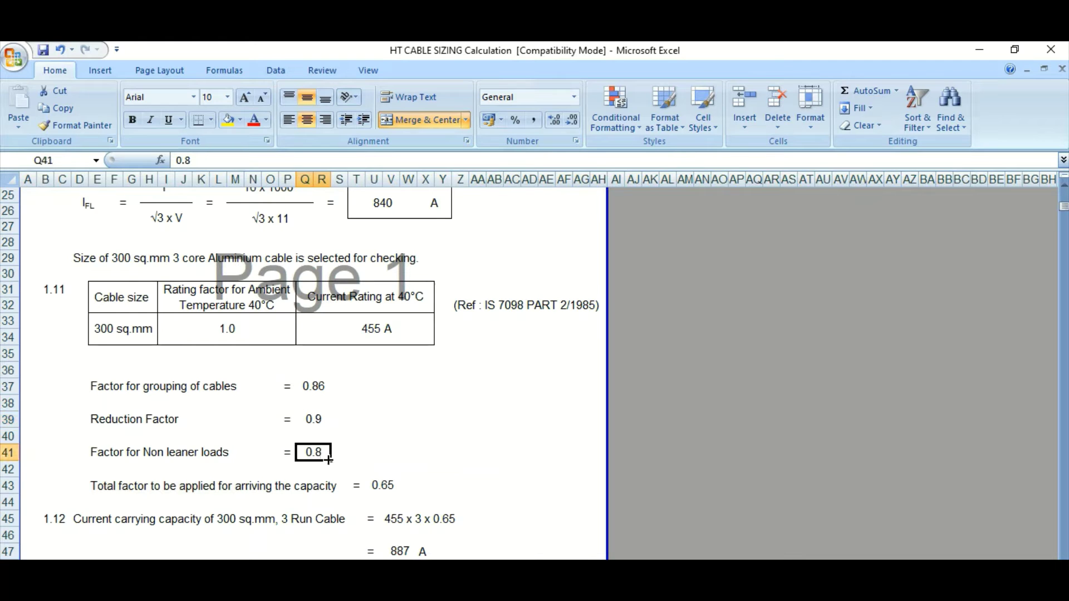
click(375, 489)
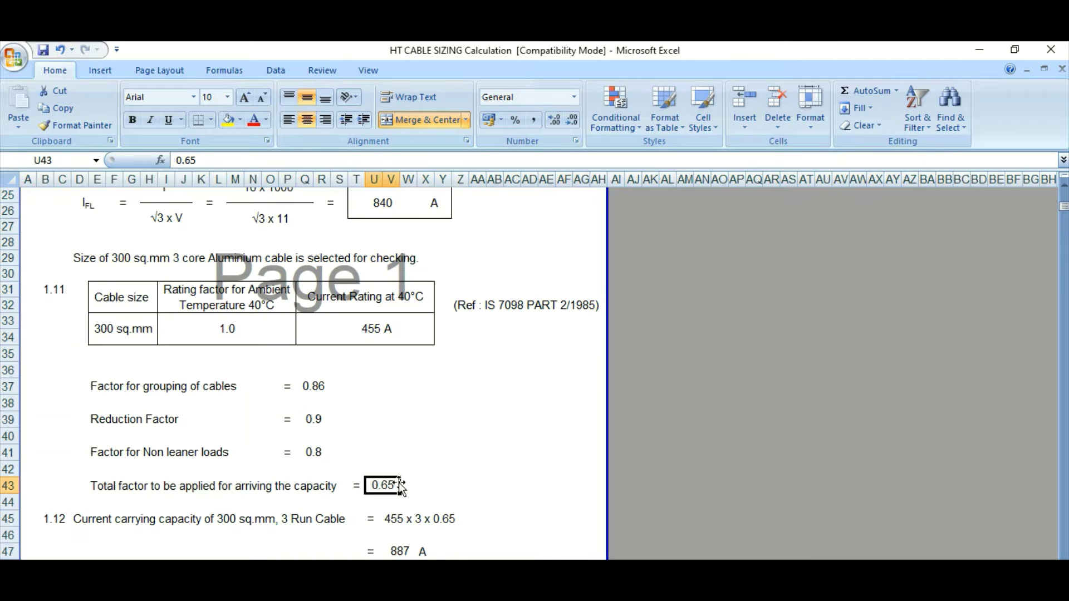
click(365, 332)
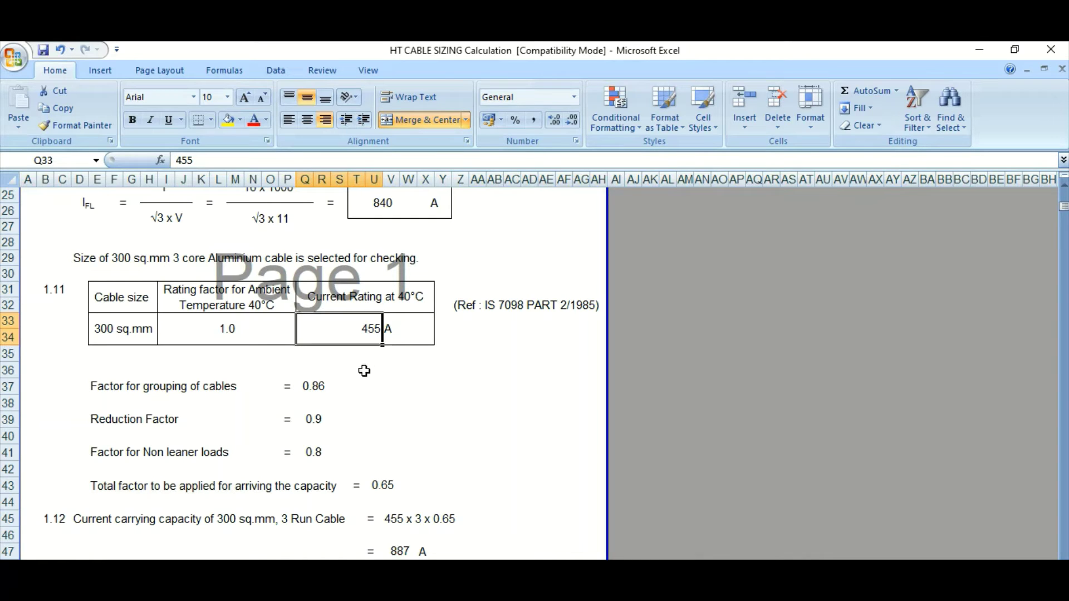
scroll(364, 370, down, 1)
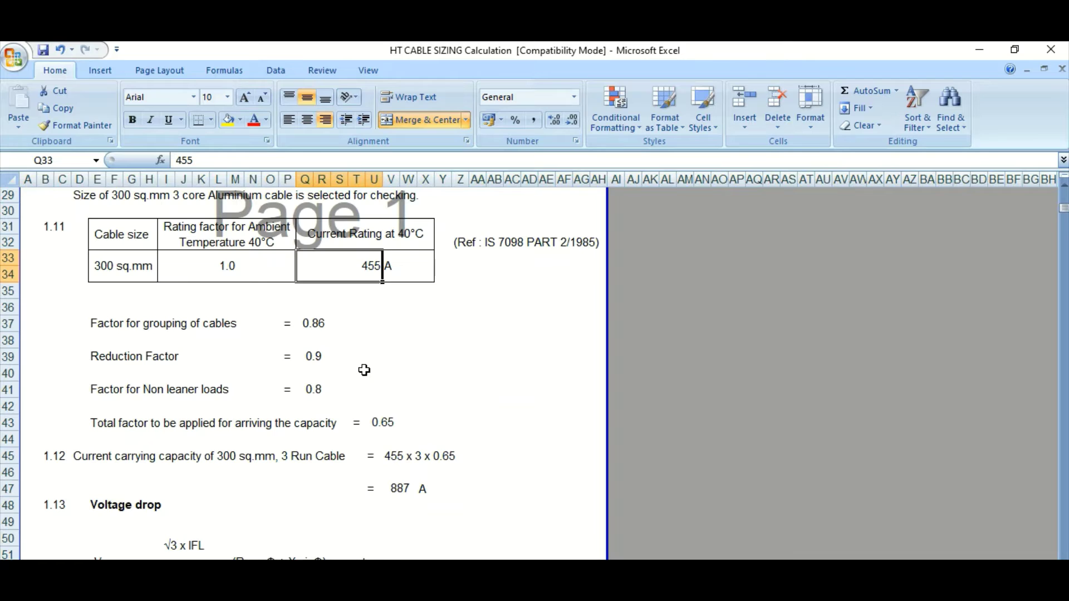
scroll(365, 371, up, 1)
scroll(363, 377, up, 1)
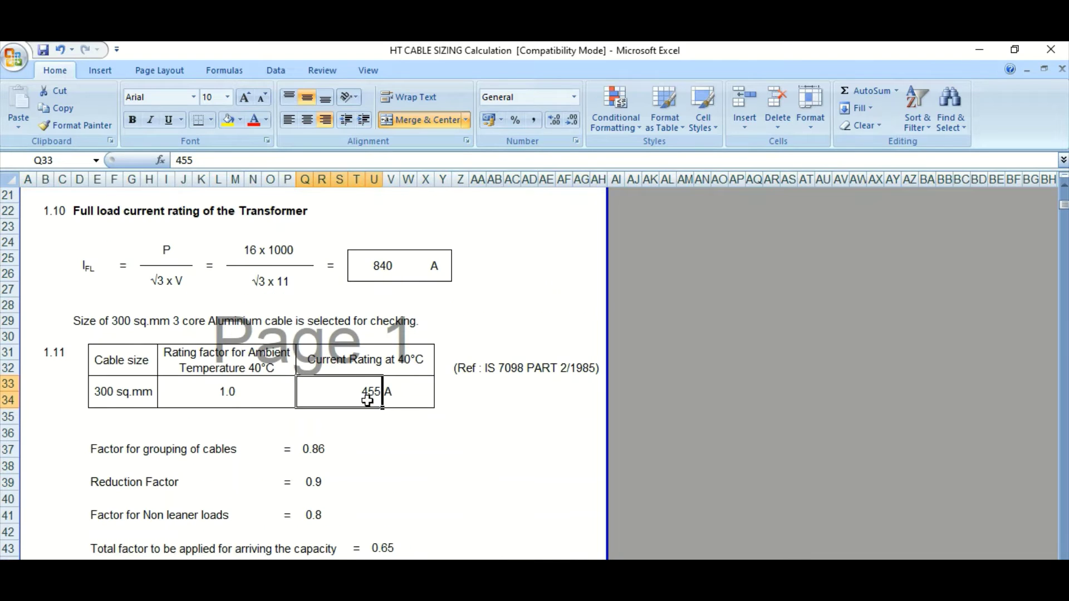
click(378, 276)
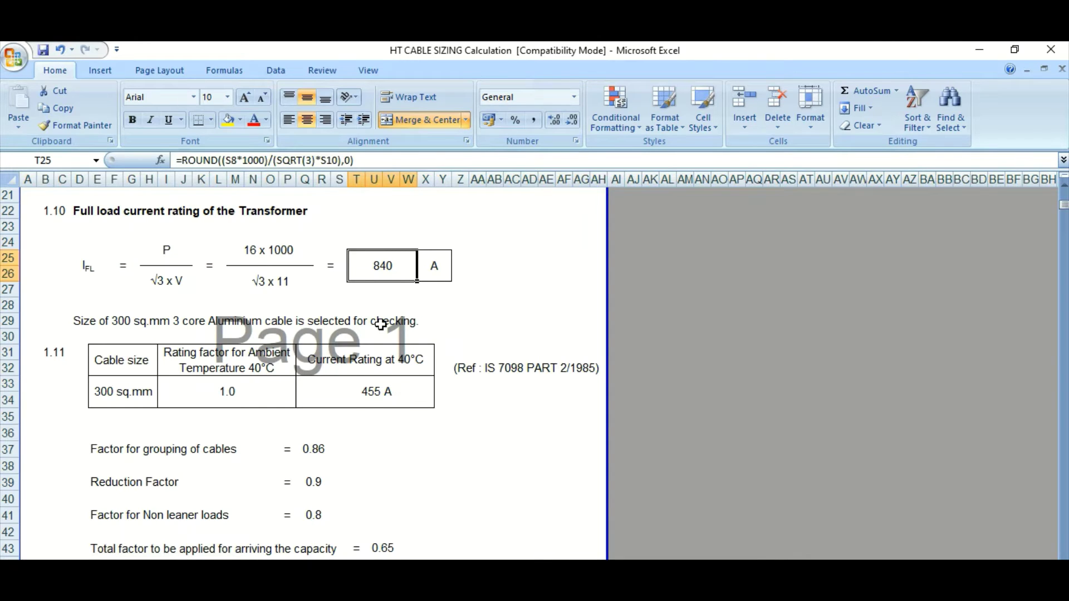
scroll(372, 416, down, 2)
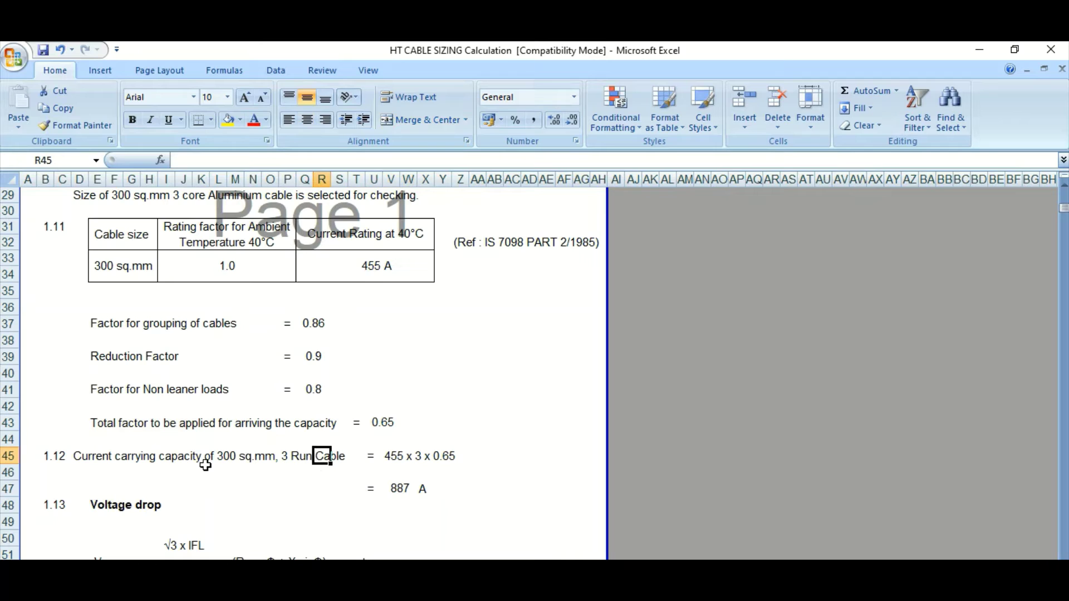
click(97, 457)
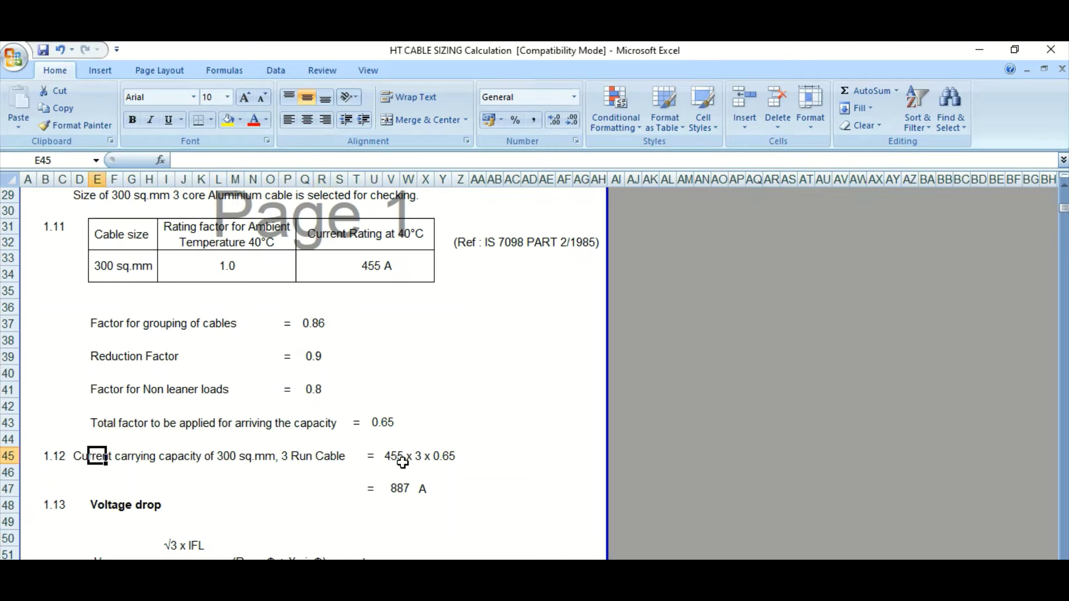
click(370, 269)
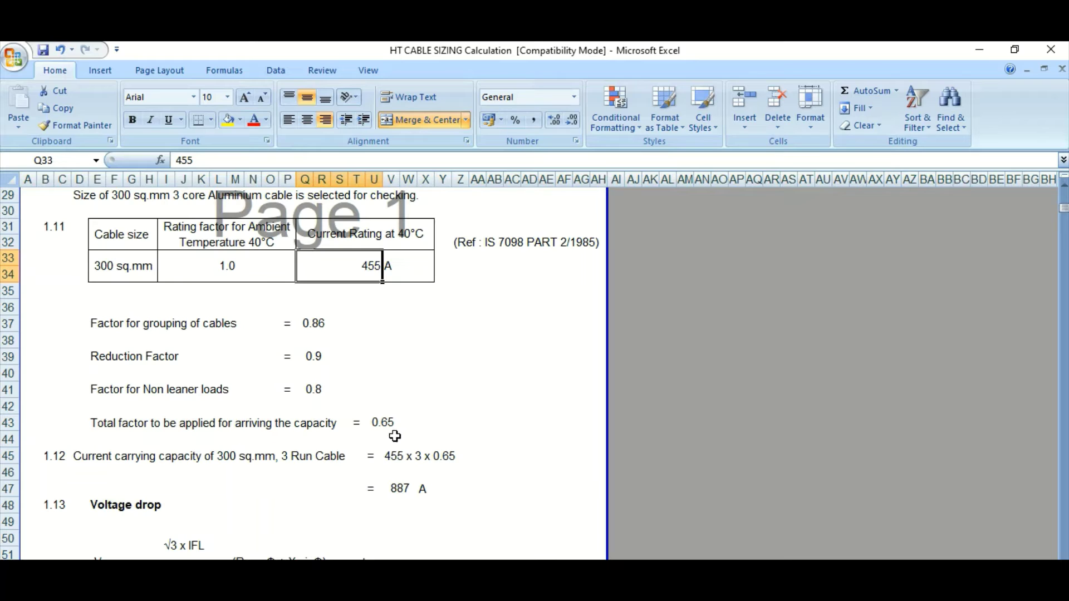
Step: View the formulas behind the 887 A cable capacity and the 840 A full-load current
scroll(454, 467, down, 2)
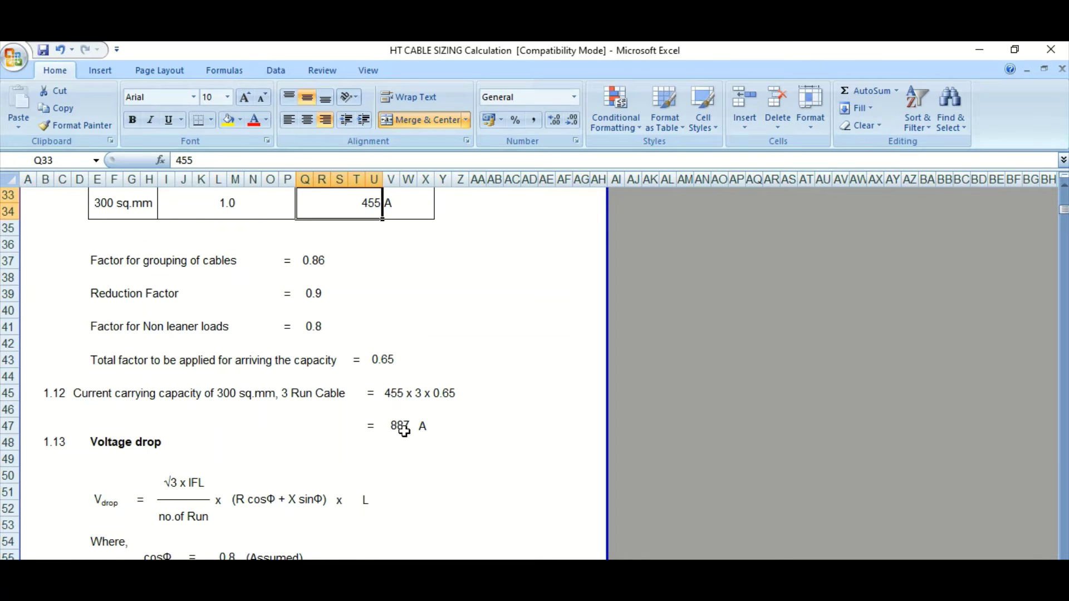
click(401, 428)
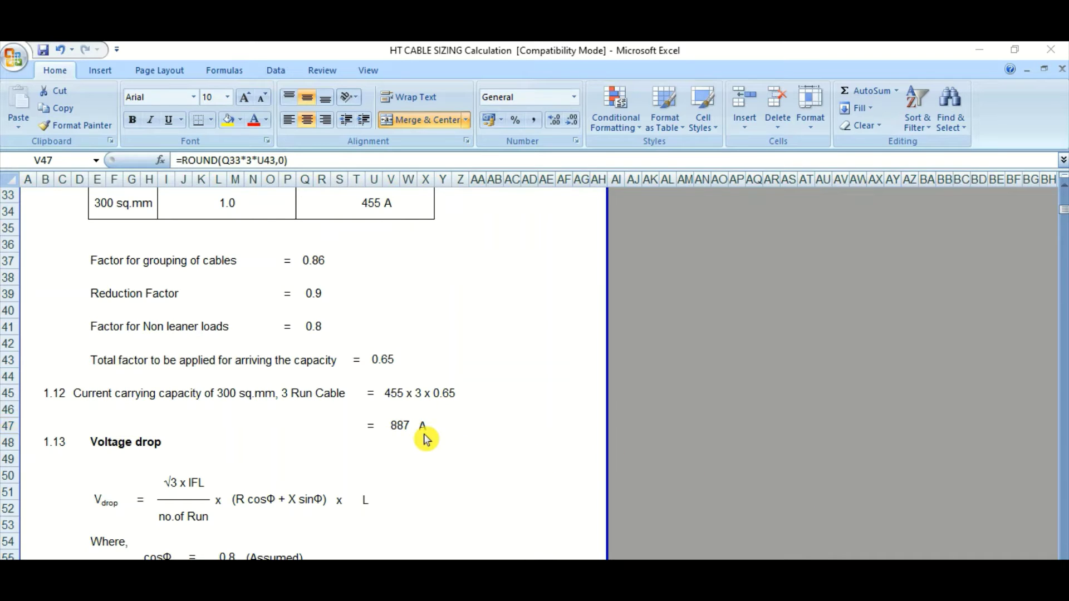
scroll(415, 443, up, 1)
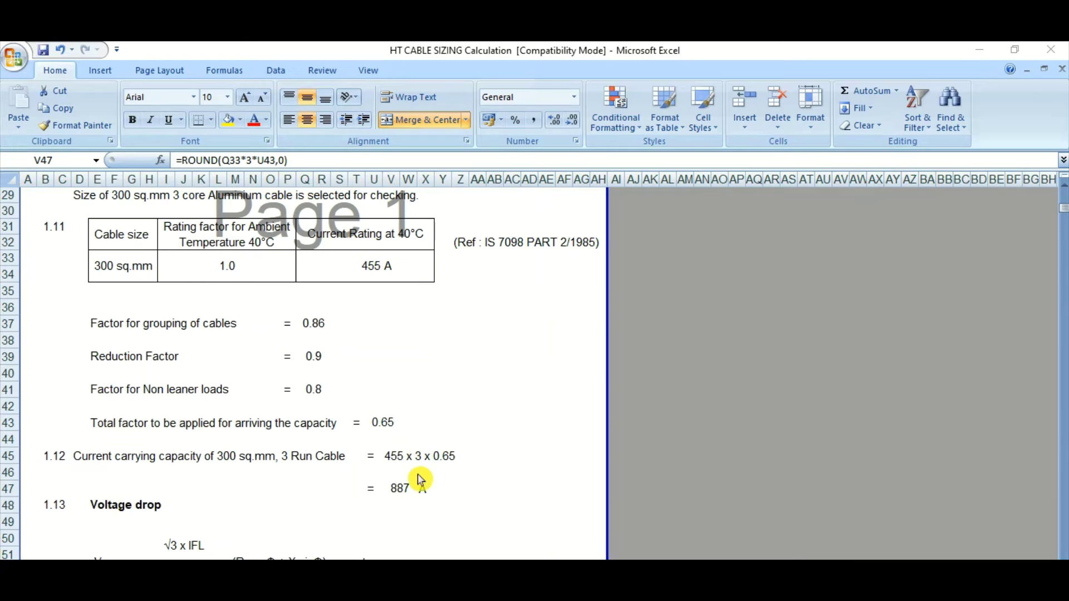
scroll(418, 473, up, 2)
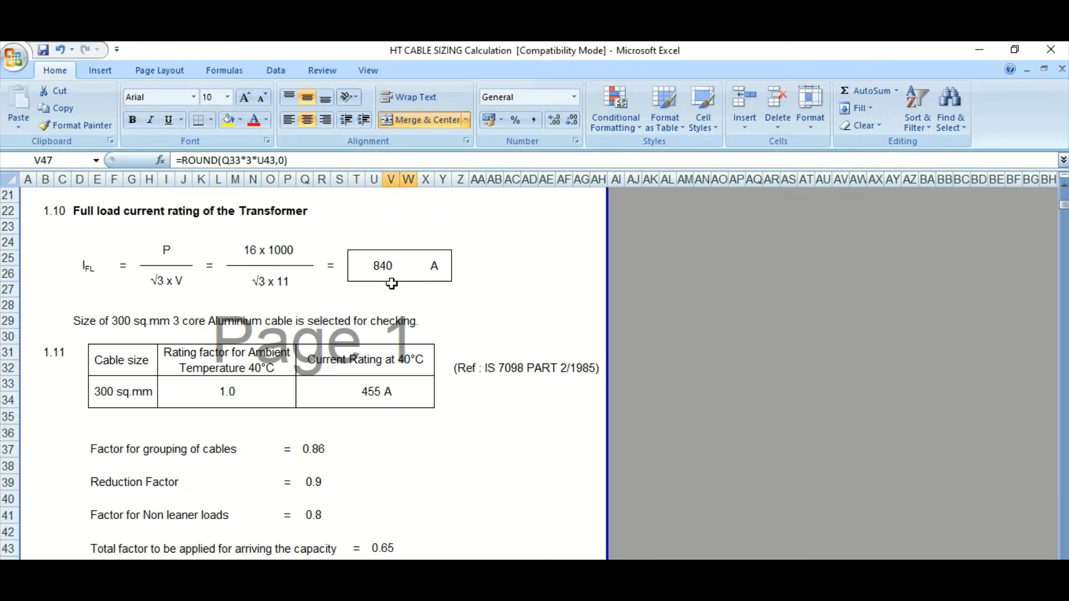
click(381, 266)
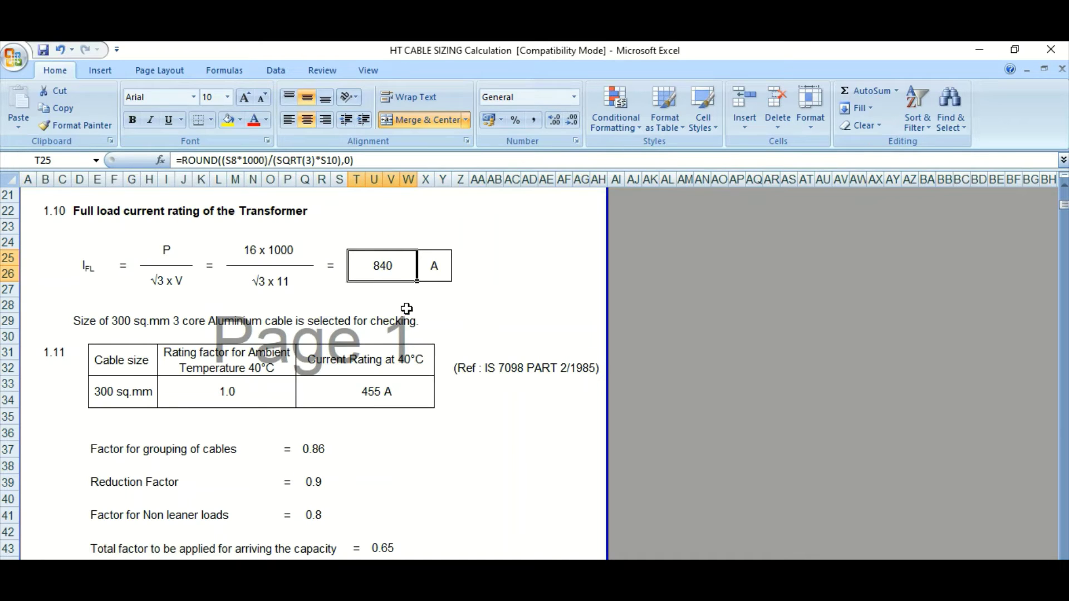
Step: Move down to the voltage drop inputs: 6 runs, cosΦ 0.8, sinΦ 0.6, 50 m length
scroll(435, 436, down, 1)
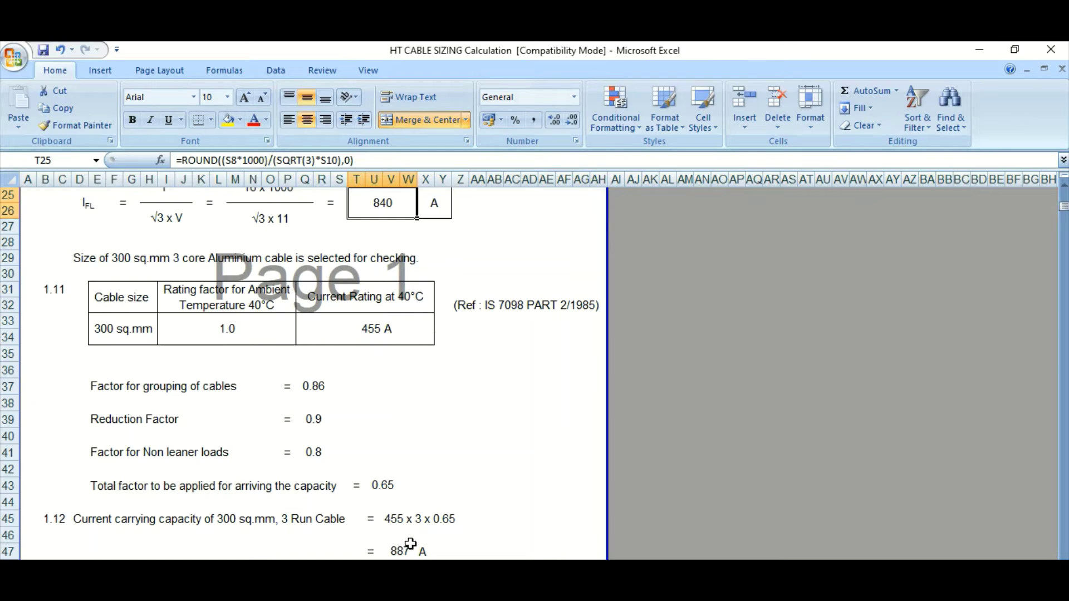
click(443, 470)
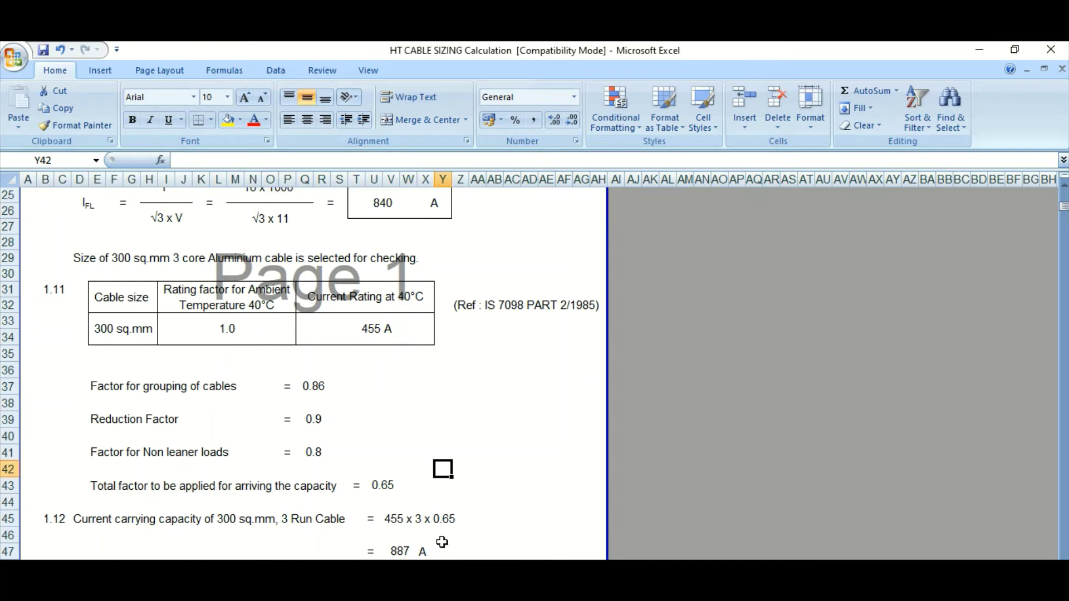
scroll(306, 467, up, 3)
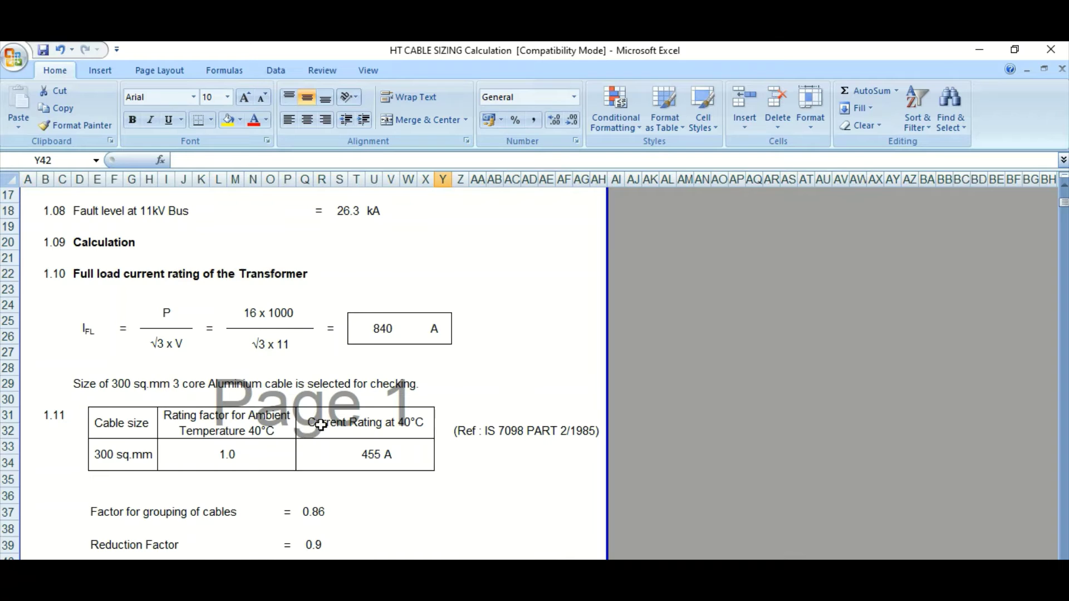
scroll(320, 425, down, 1)
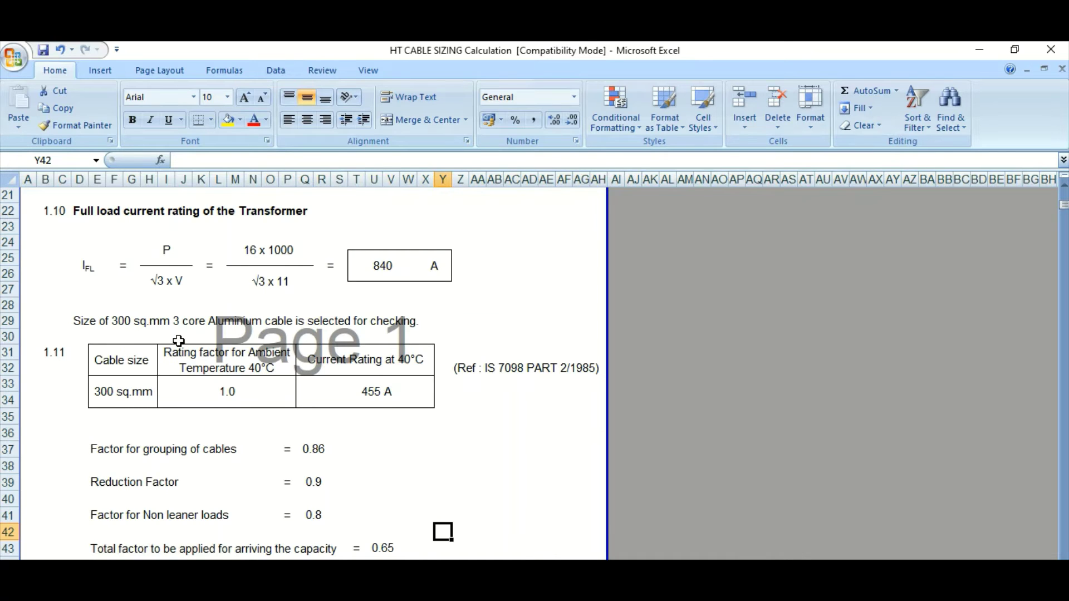
scroll(178, 341, down, 2)
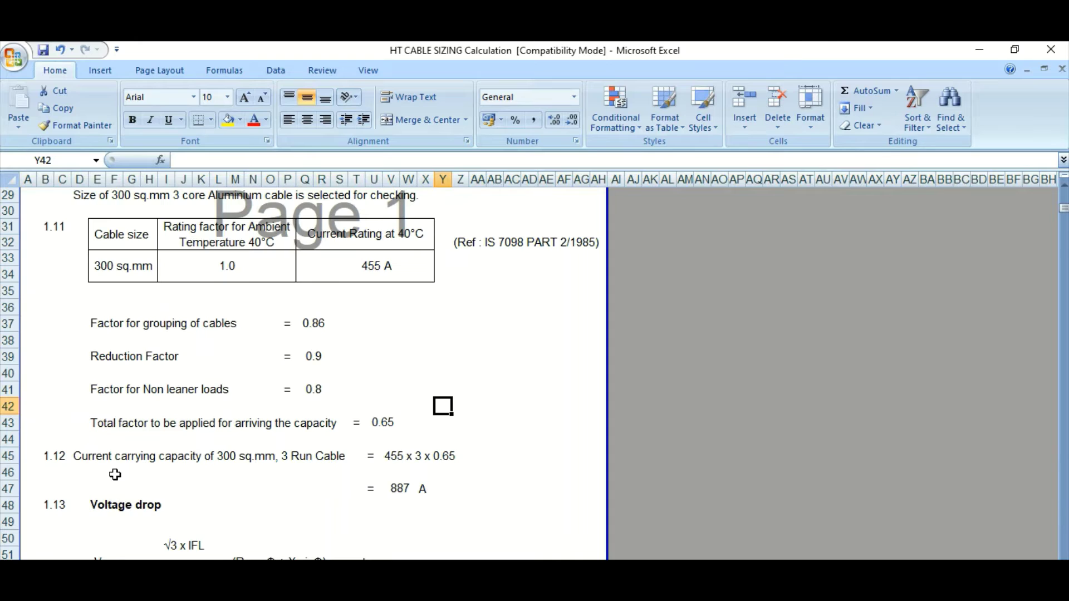
scroll(118, 468, down, 4)
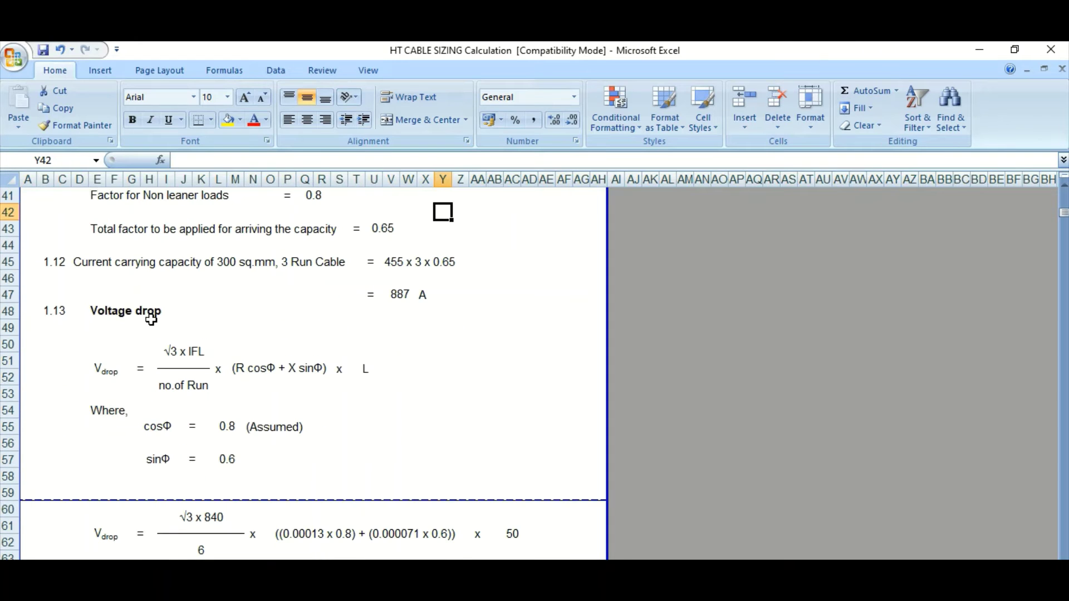
Step: Read the voltage drop working down to %Vdrop, then return up to the INPUT DATA at row 5
scroll(192, 337, down, 1)
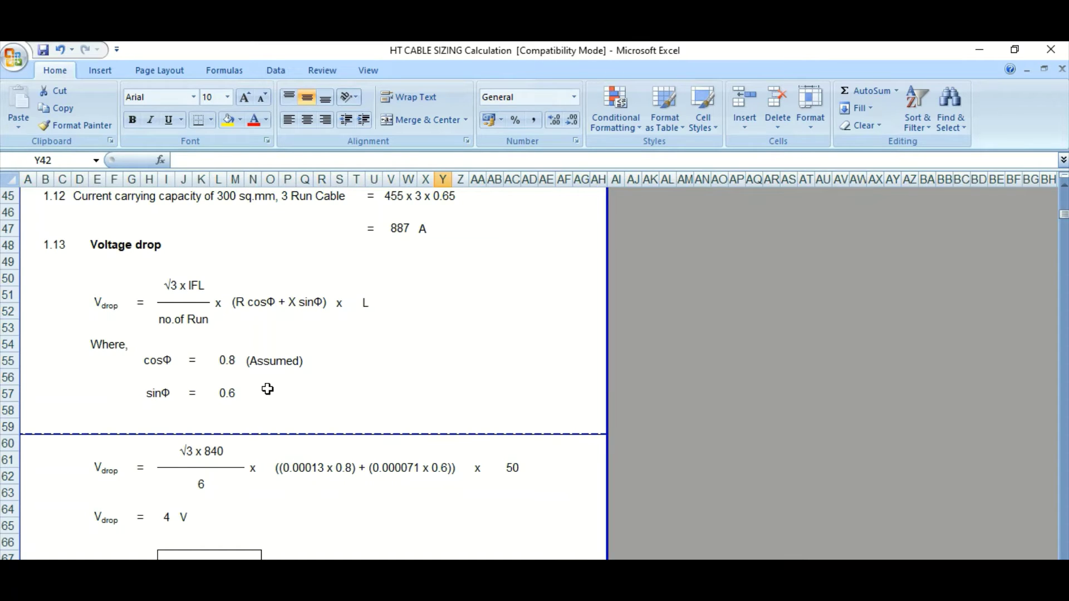
scroll(267, 388, down, 1)
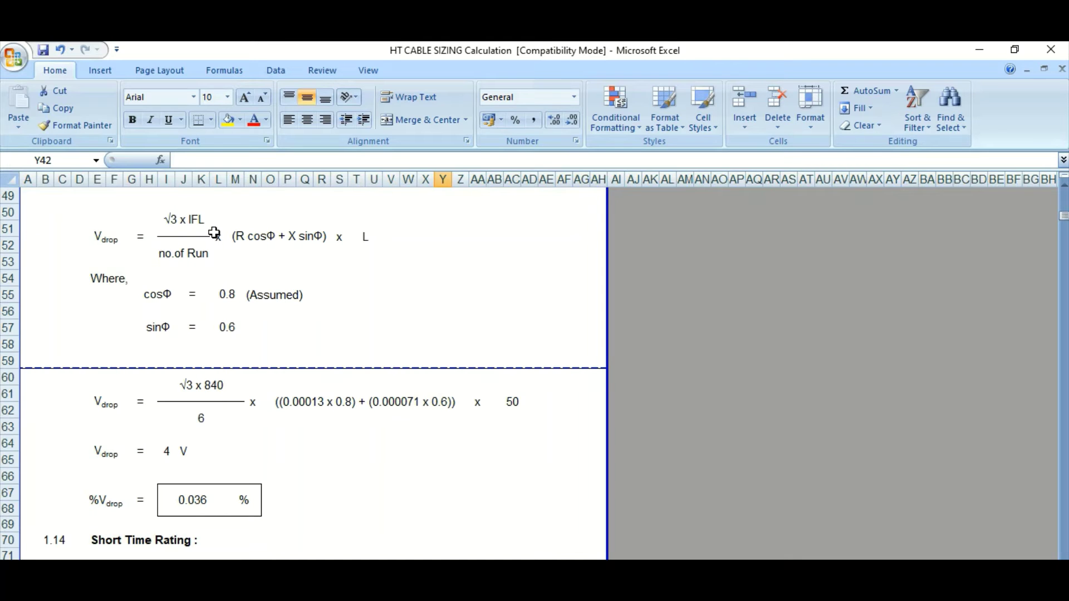
scroll(225, 398, up, 3)
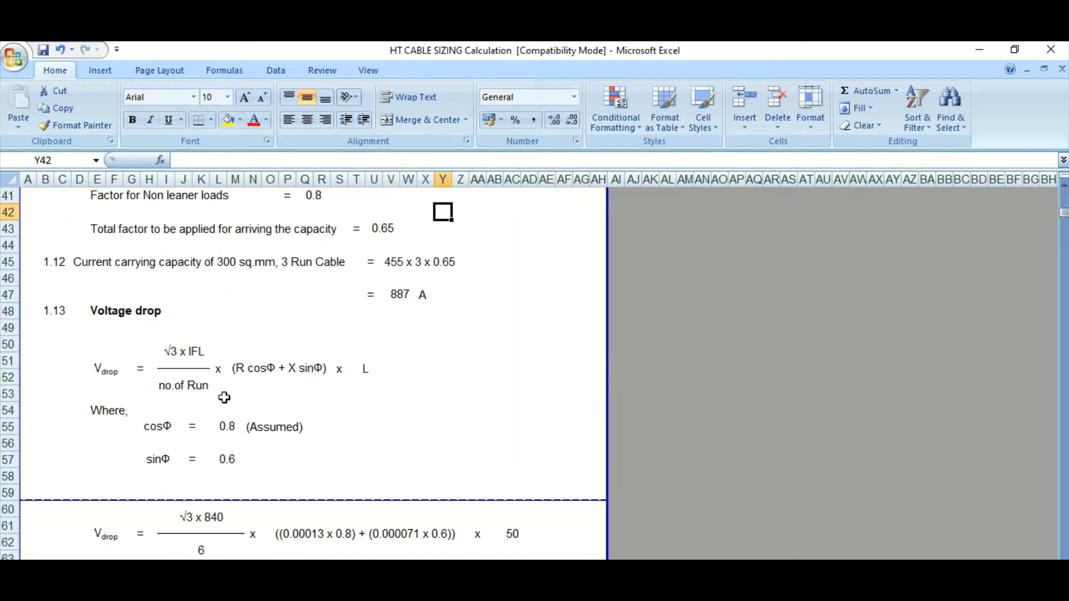
scroll(224, 398, up, 12)
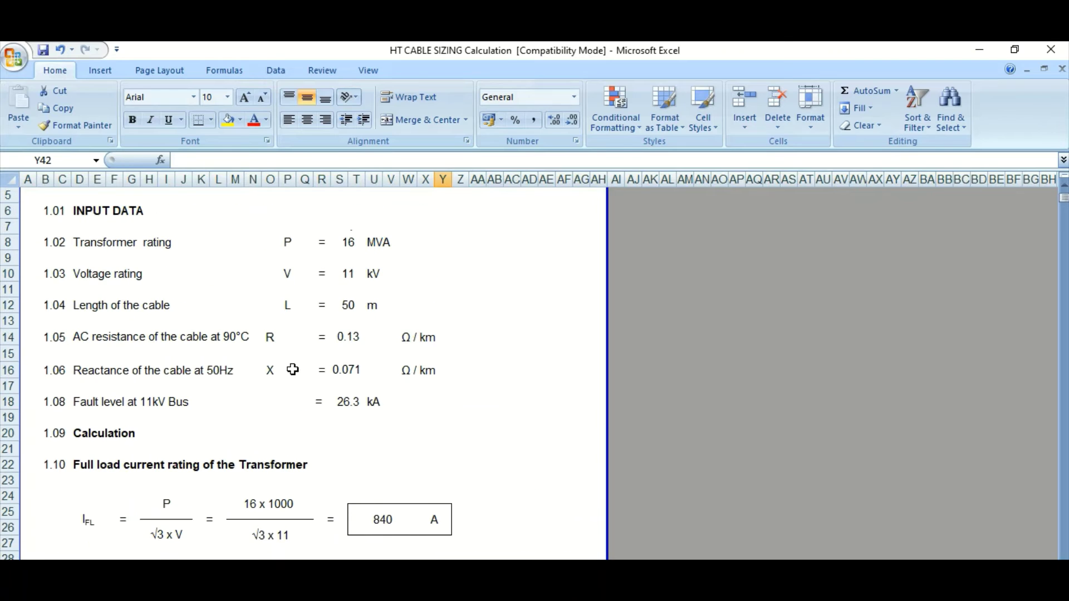
Step: Show the ROUND formula for 840 A in T25, then move down to the 0.036 % voltage drop result
scroll(293, 370, down, 3)
click(384, 400)
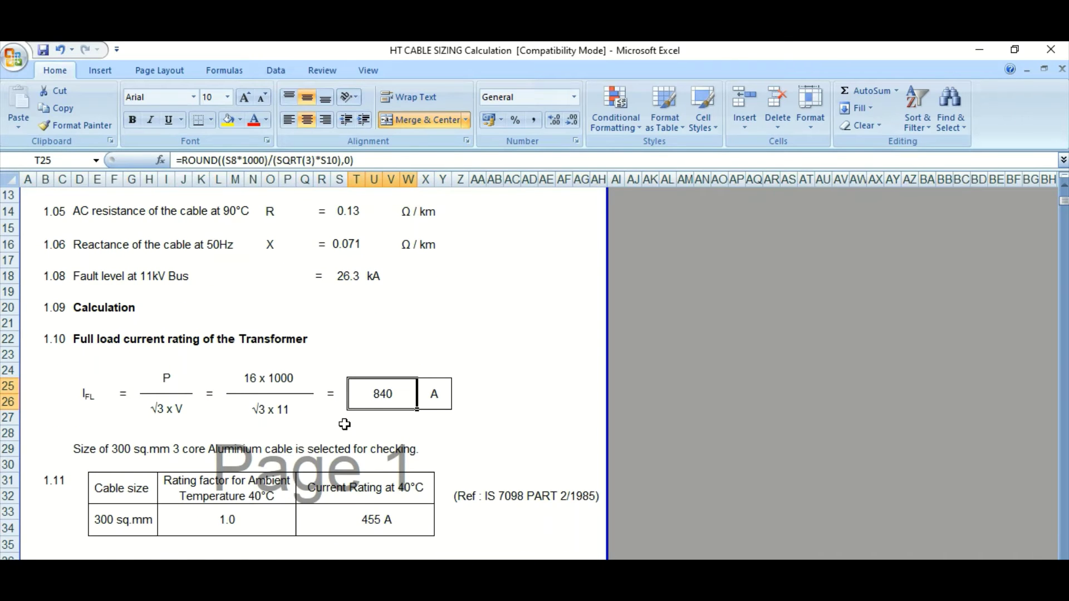
scroll(390, 429, down, 3)
scroll(404, 462, down, 8)
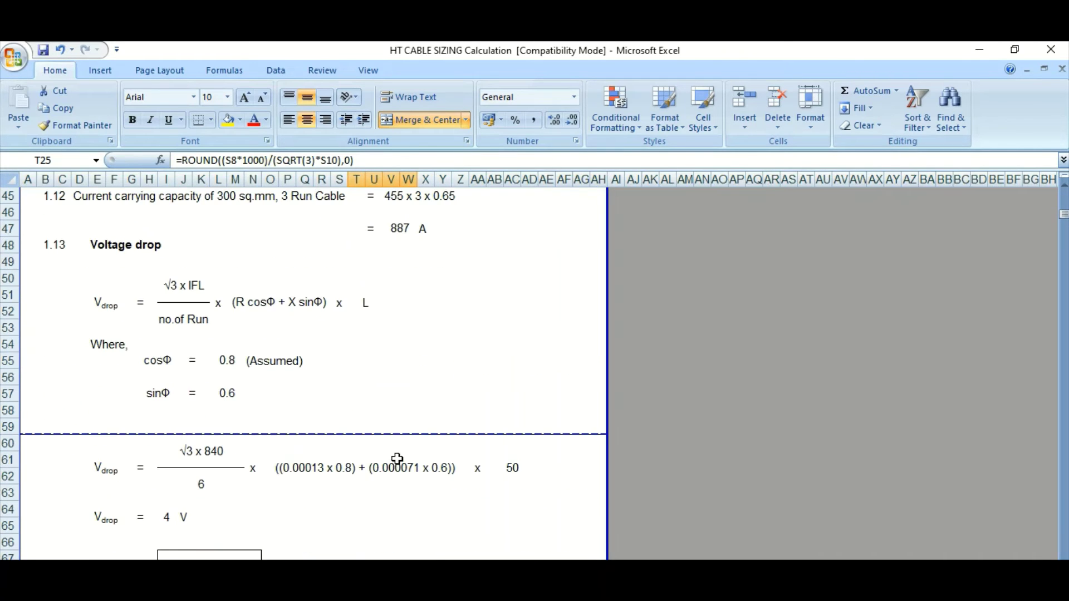
scroll(397, 458, down, 1)
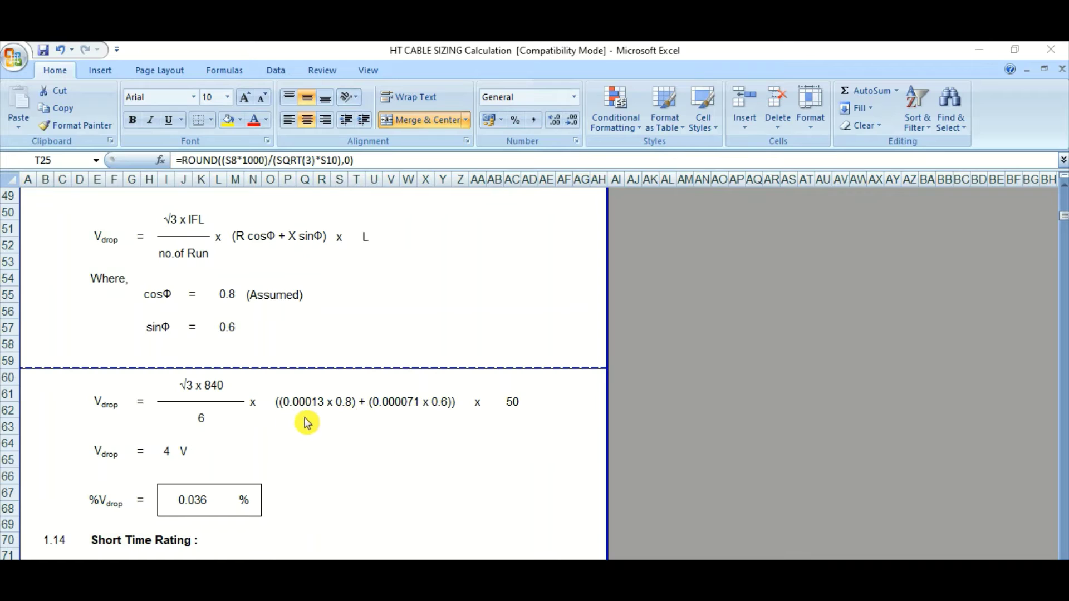
scroll(353, 426, down, 1)
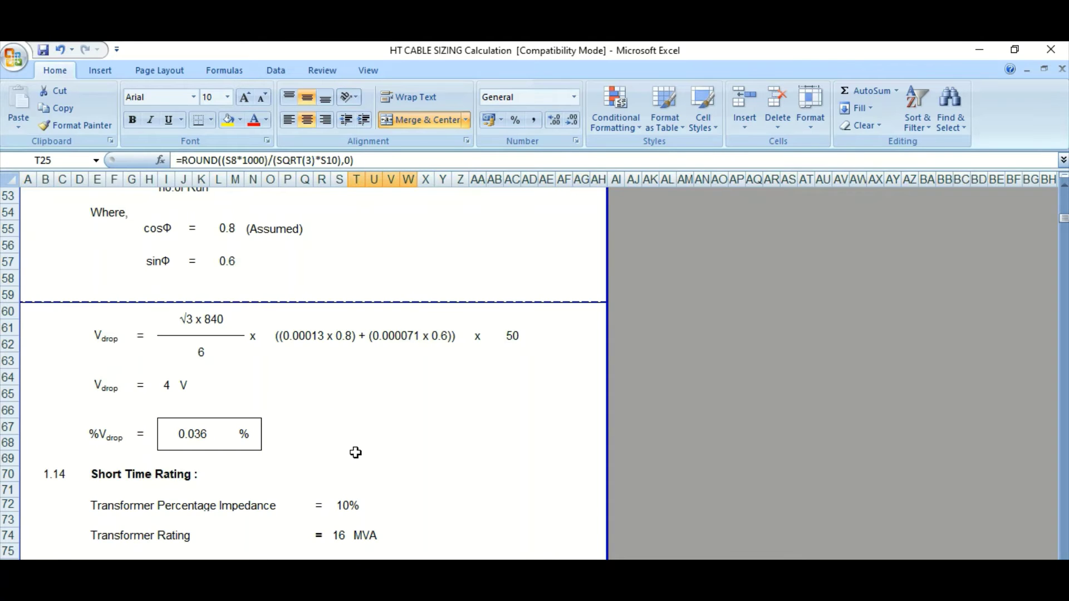
scroll(355, 453, up, 3)
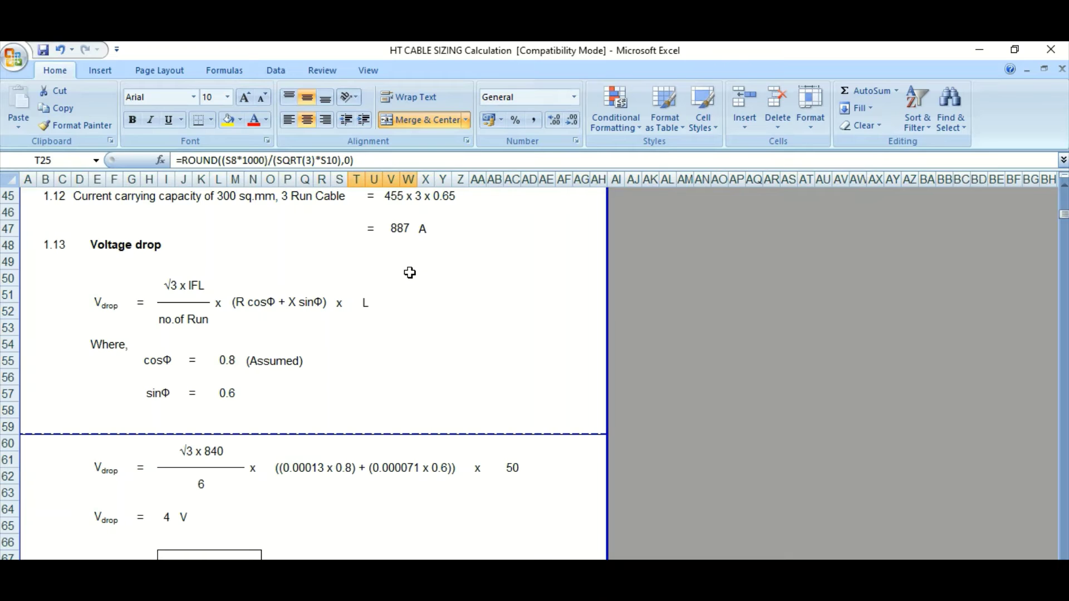
drag(411, 271, 601, 424)
click(375, 277)
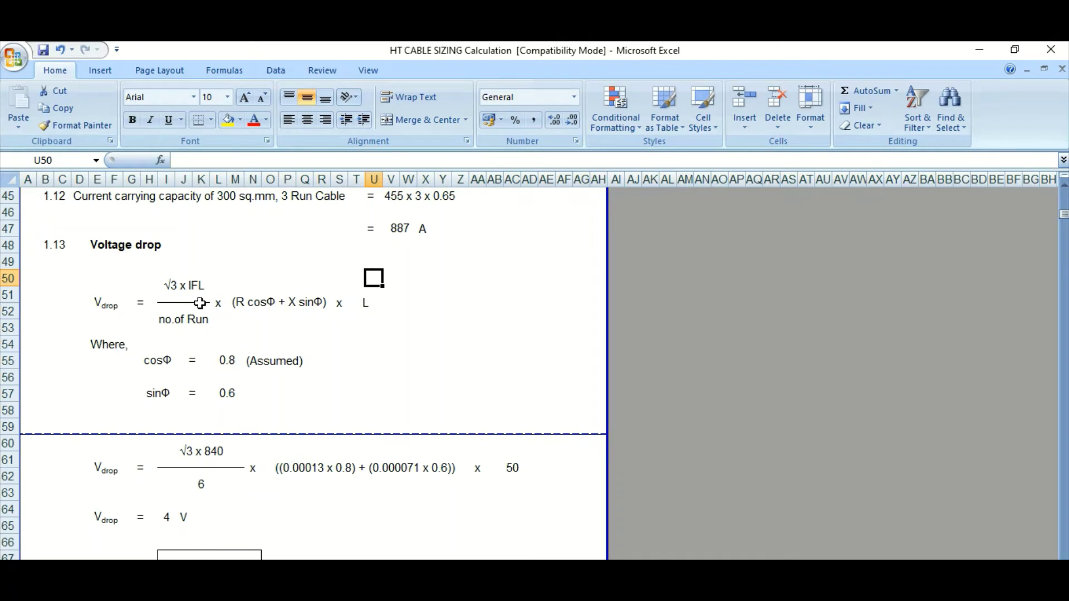
click(265, 314)
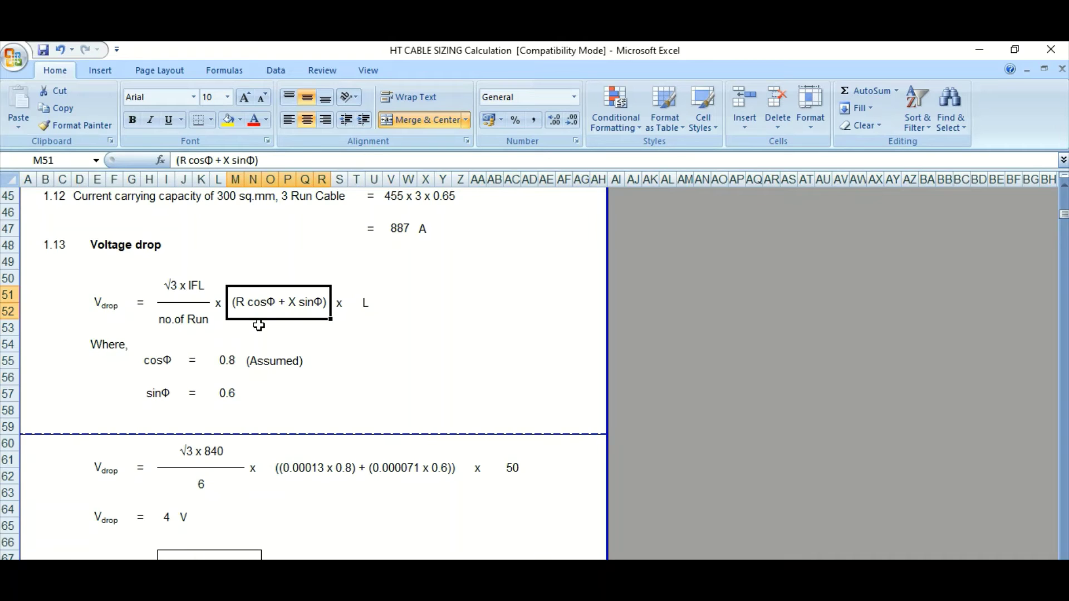
drag(167, 359, 225, 362)
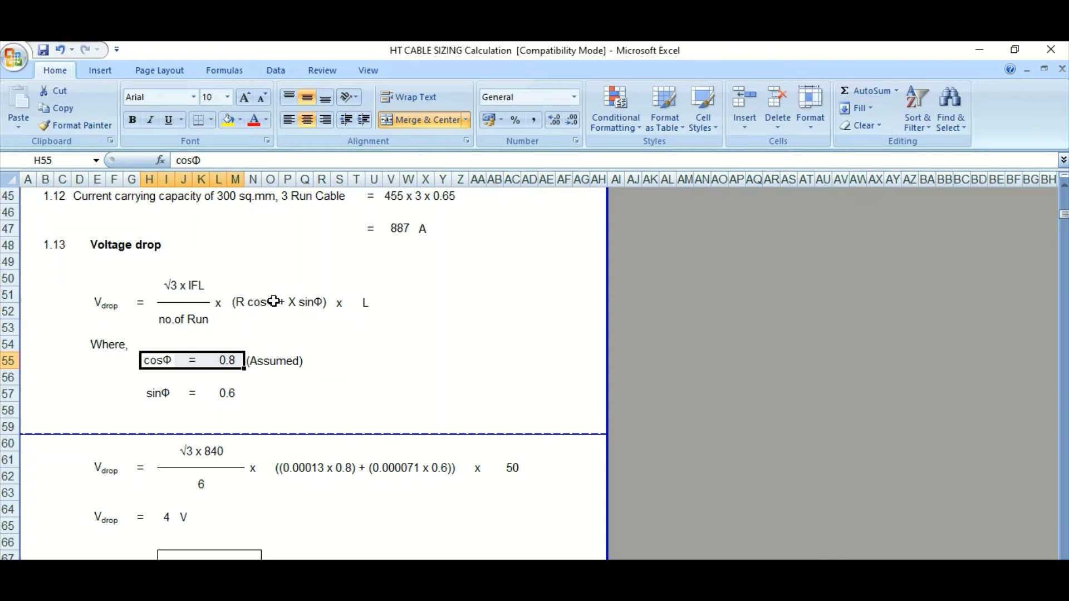
click(322, 361)
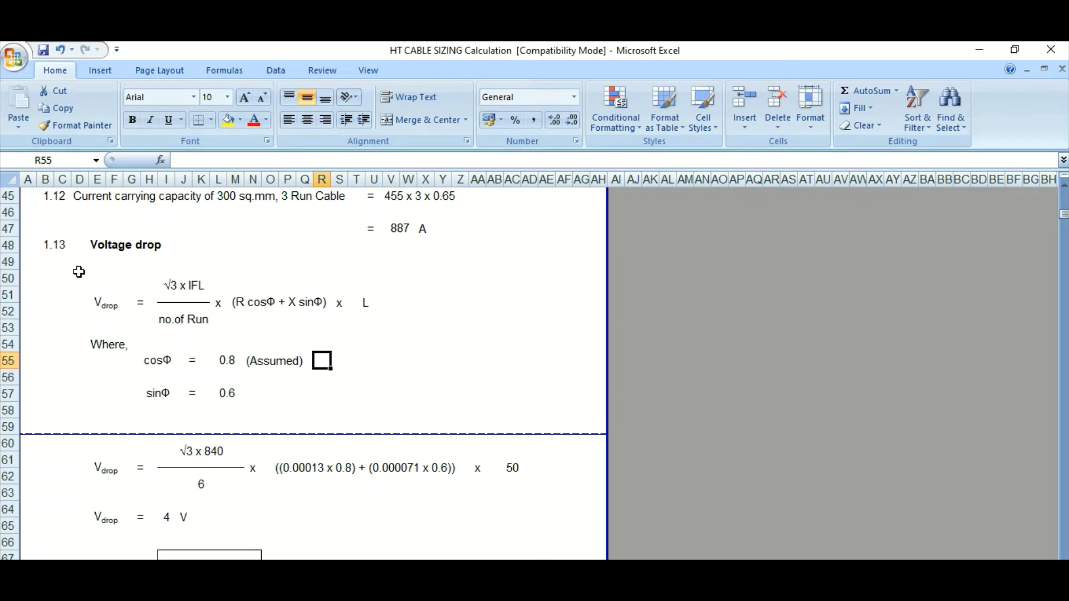
drag(79, 272, 513, 412)
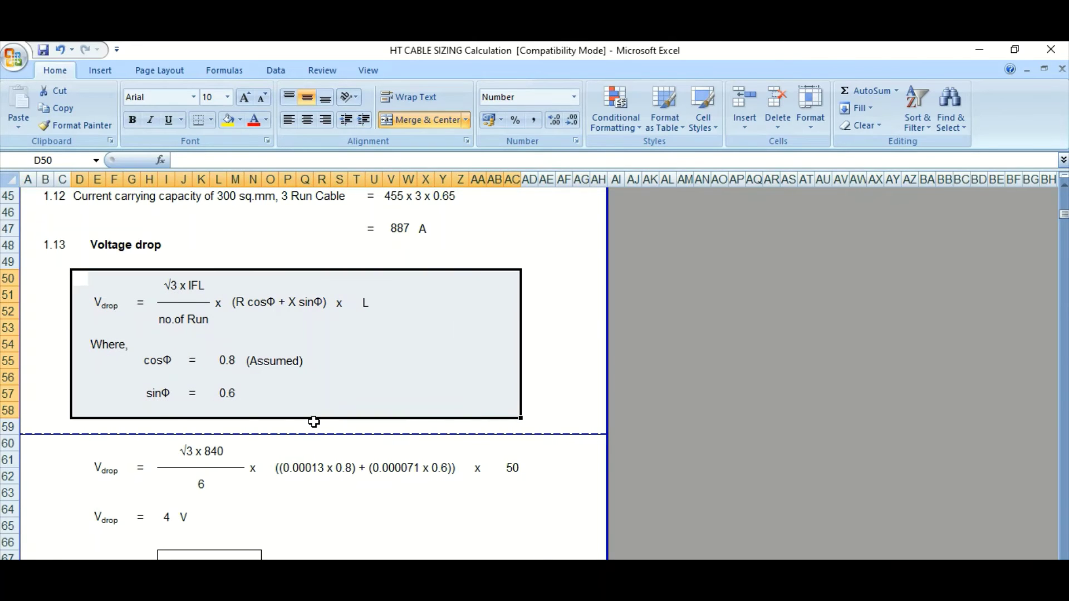
Step: Mark the area beside the 0.036 % voltage drop result, deselect it, and bring section 1.14 into view
scroll(314, 422, down, 4)
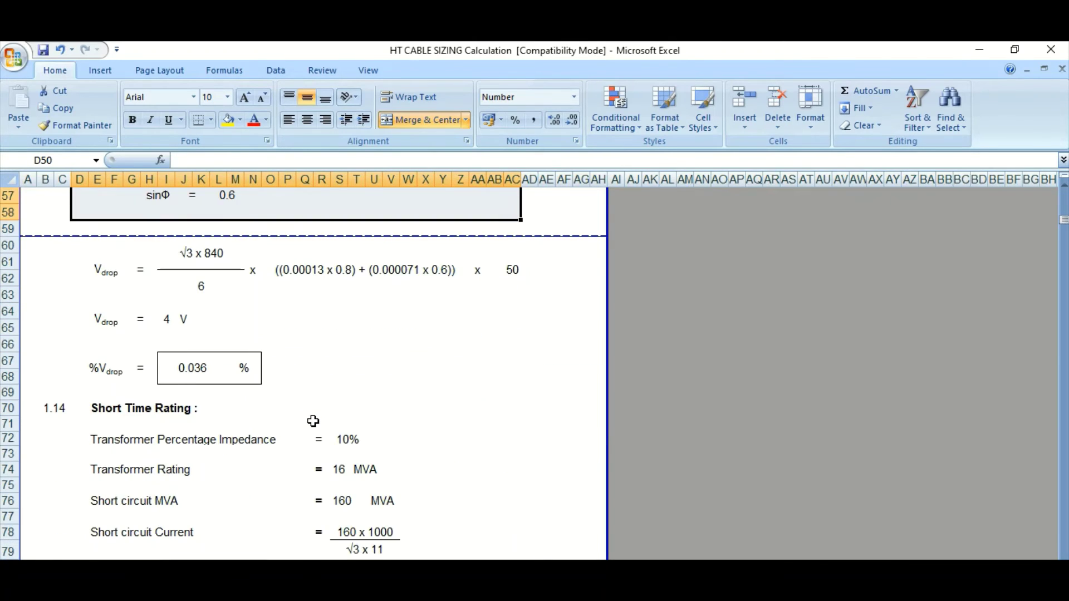
click(305, 377)
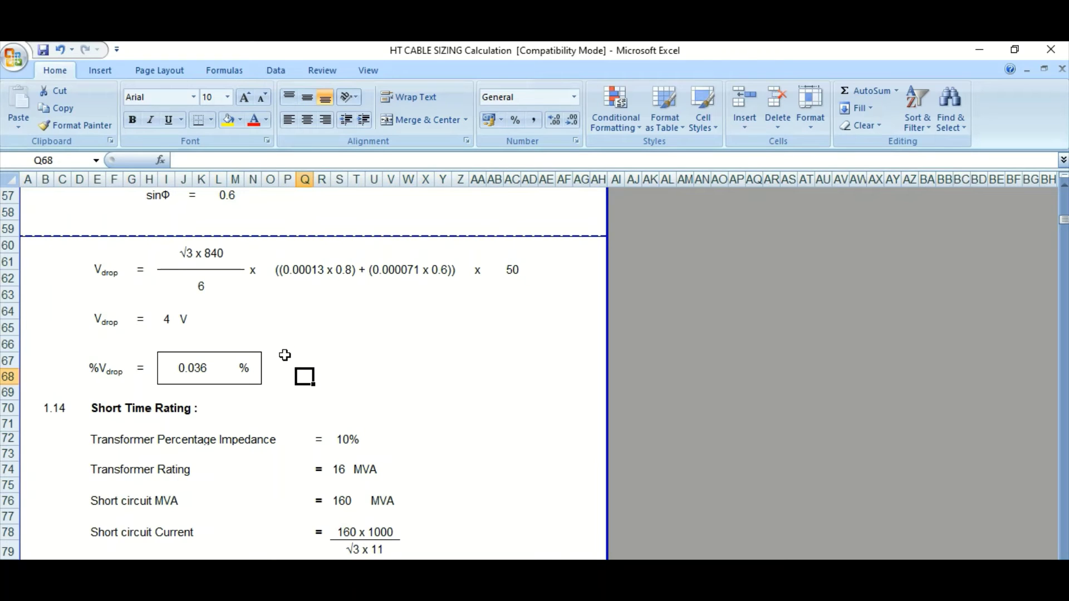
drag(276, 358, 288, 379)
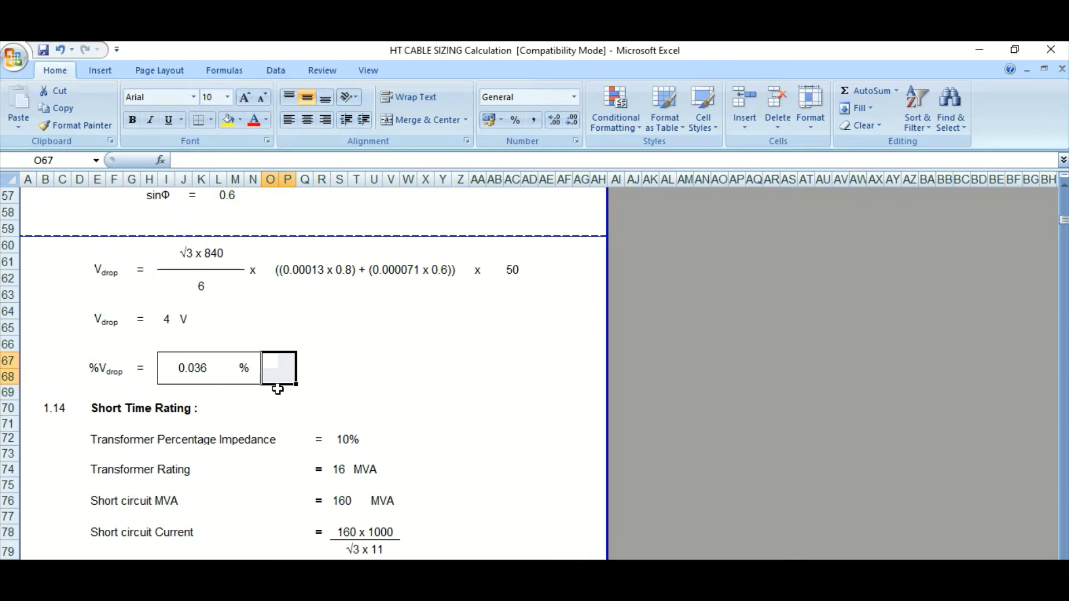
scroll(275, 387, up, 5)
click(288, 330)
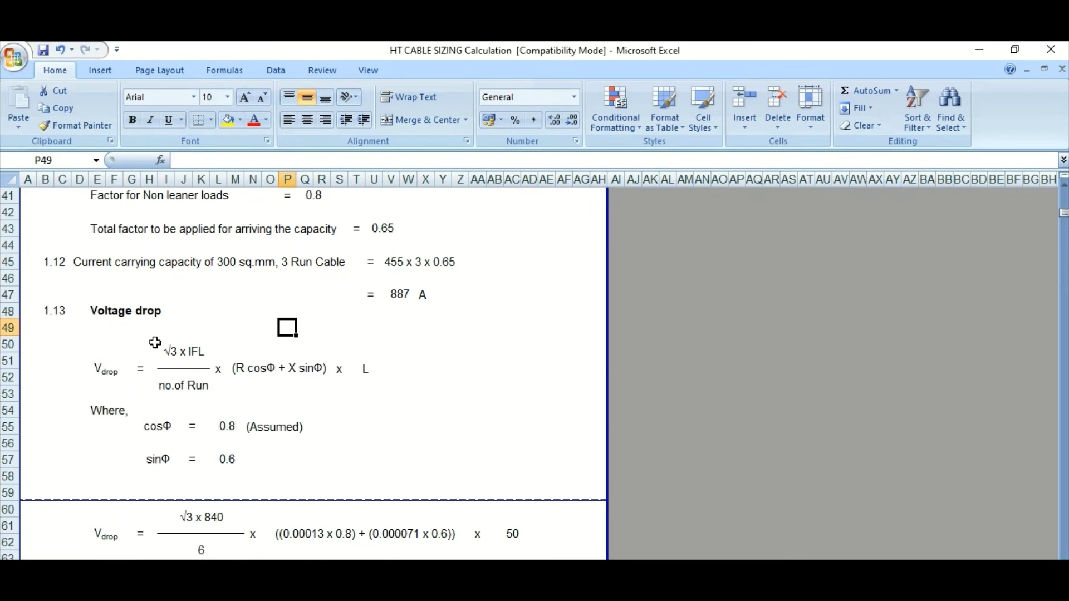
scroll(164, 337, down, 3)
scroll(167, 334, down, 3)
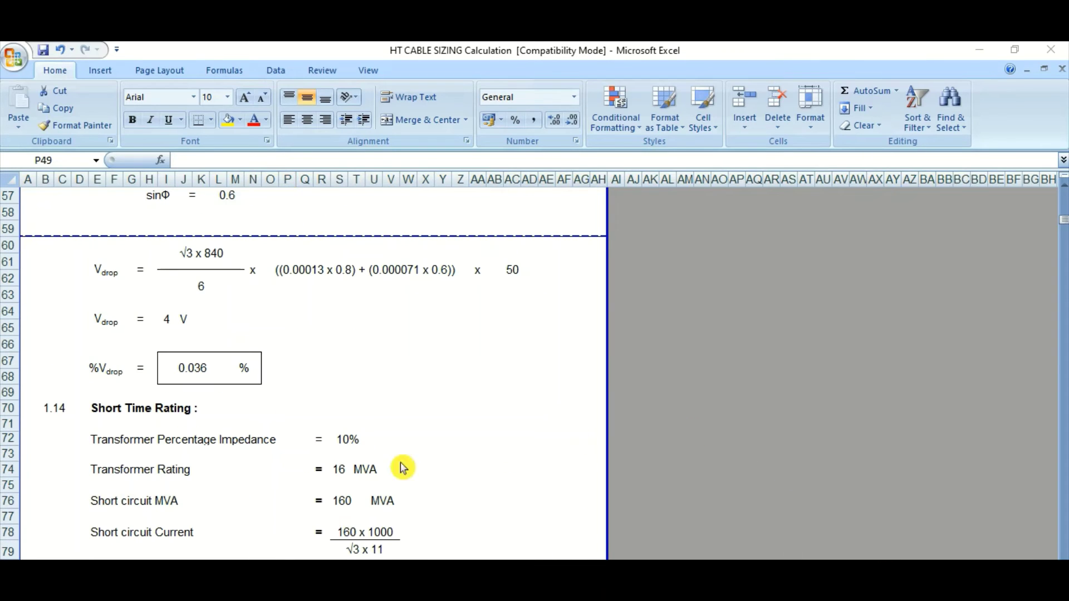
Step: Inspect the 16 MVA rating, 10% impedance and the =(100/10)*S74 formula giving 160 MVA
scroll(215, 453, down, 3)
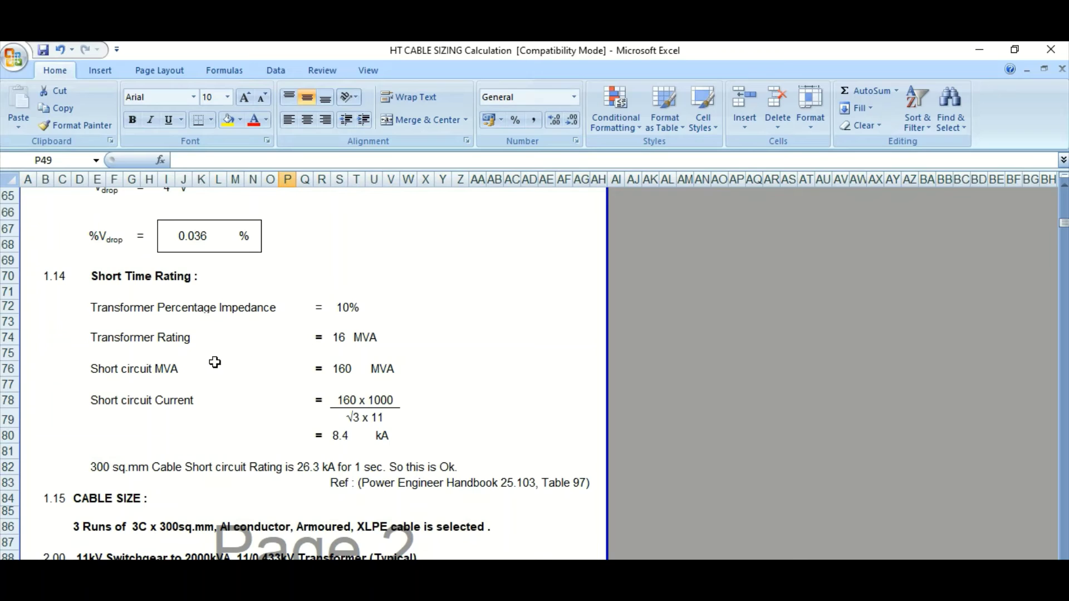
click(338, 337)
click(409, 323)
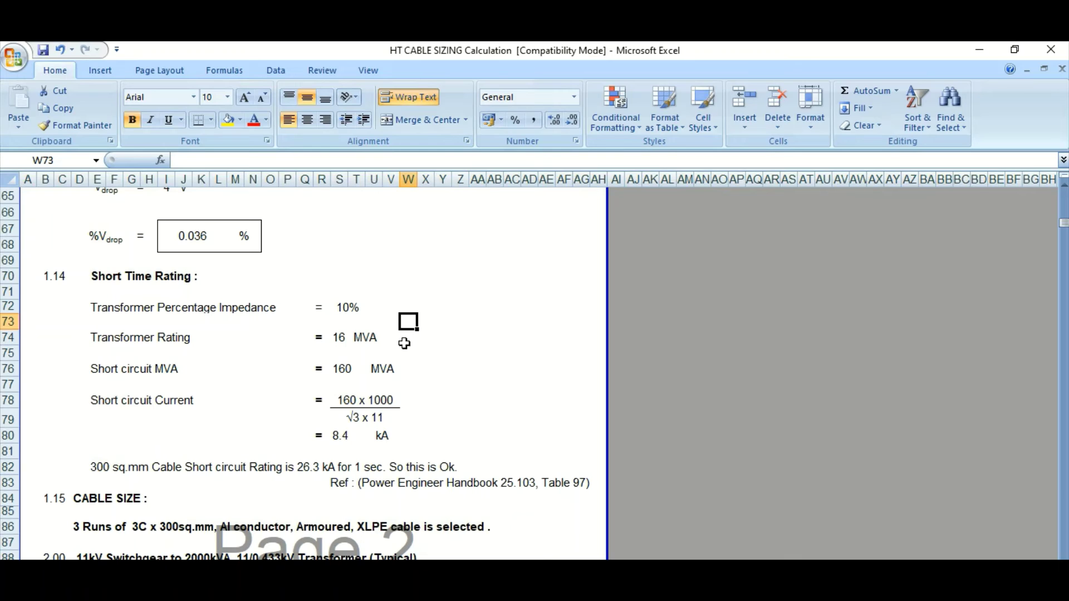
click(339, 338)
click(350, 308)
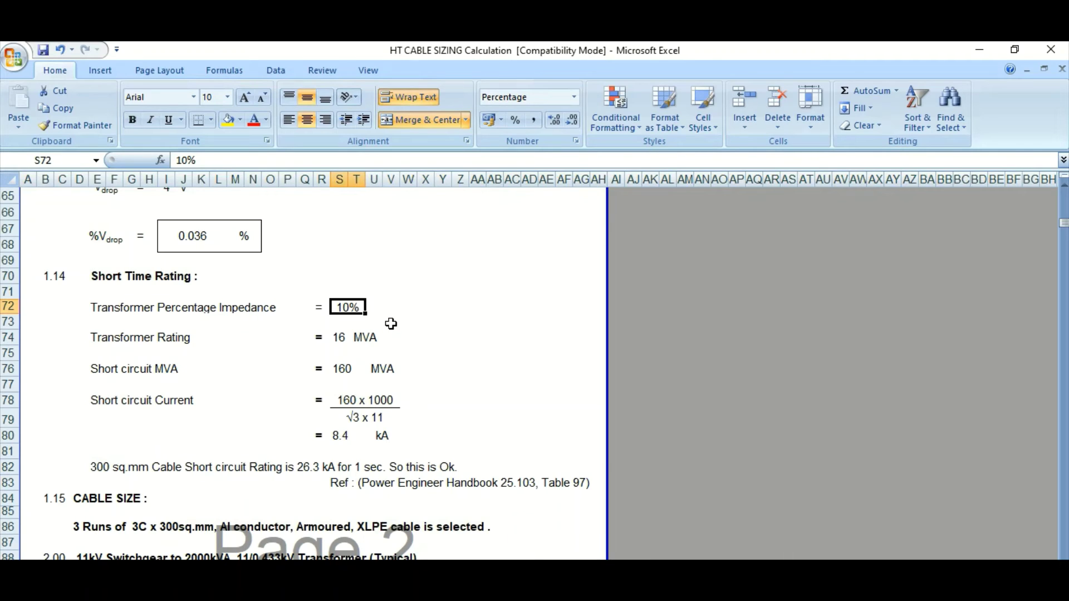
click(340, 367)
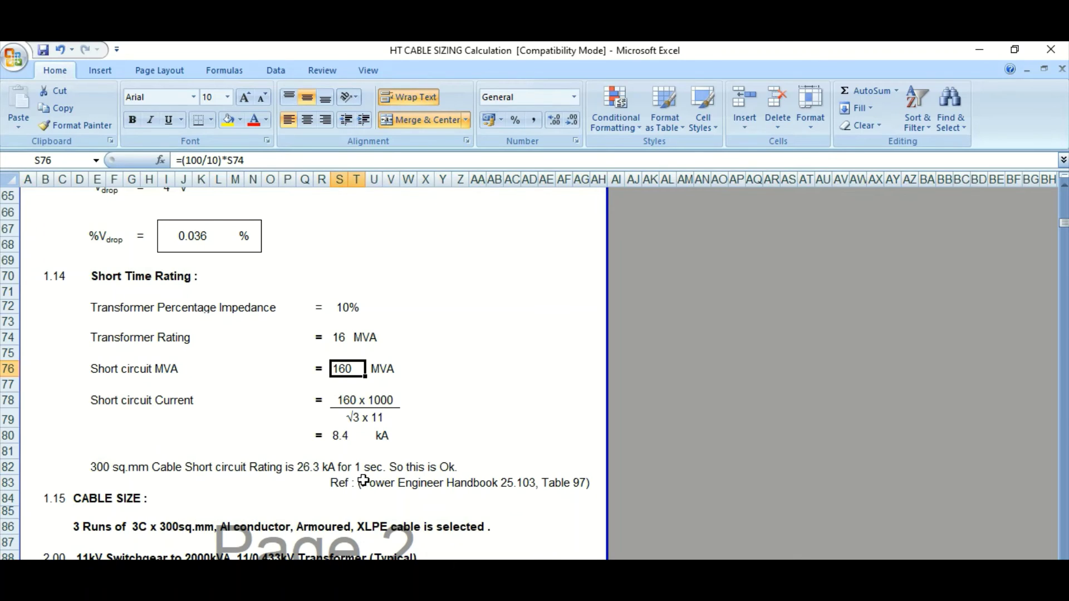
click(444, 438)
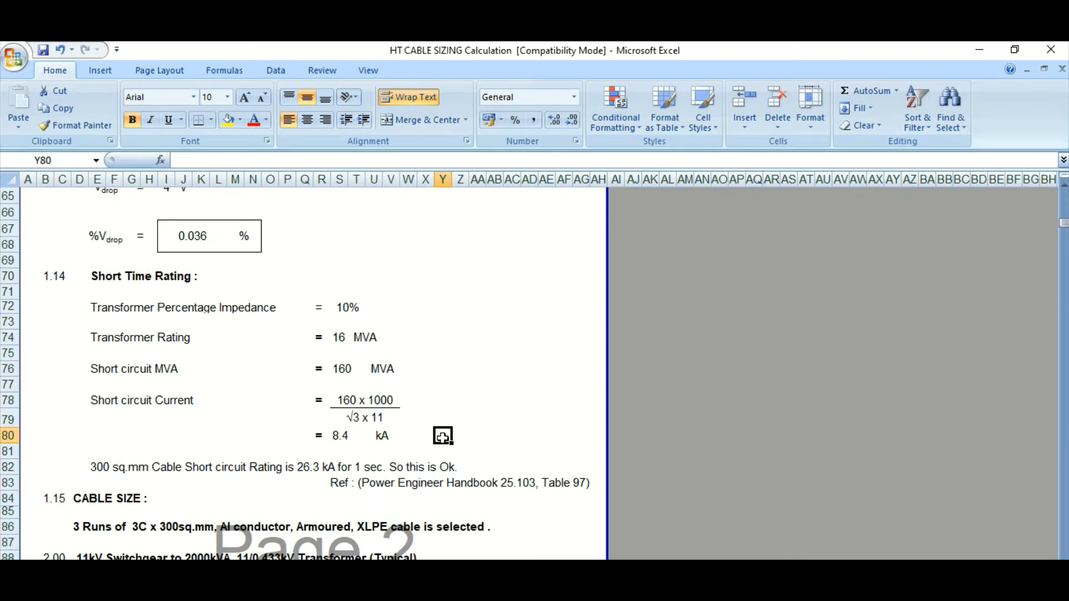
scroll(448, 446, down, 3)
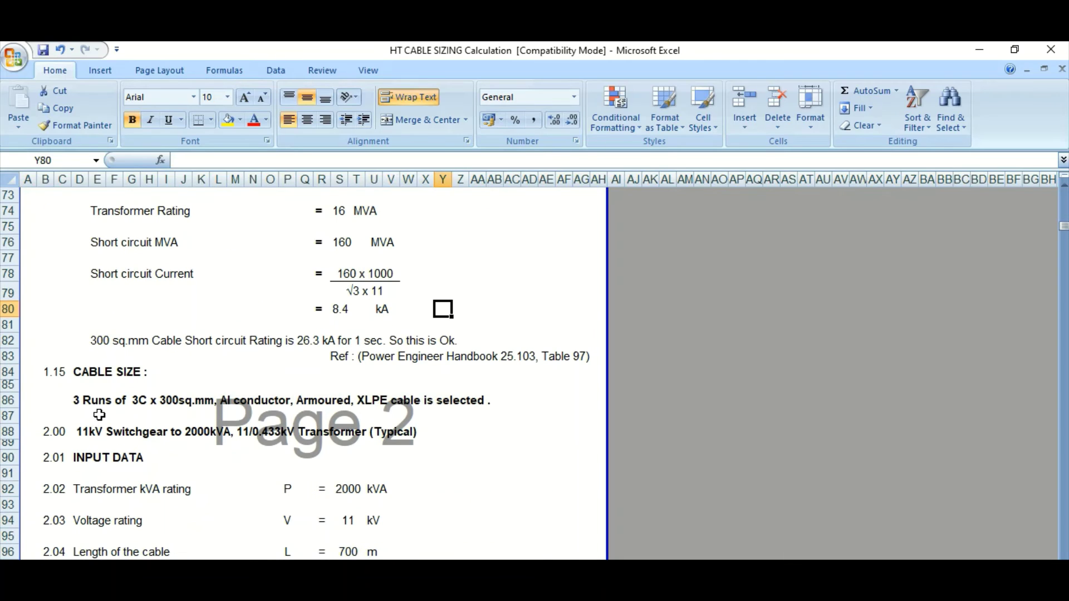
click(81, 401)
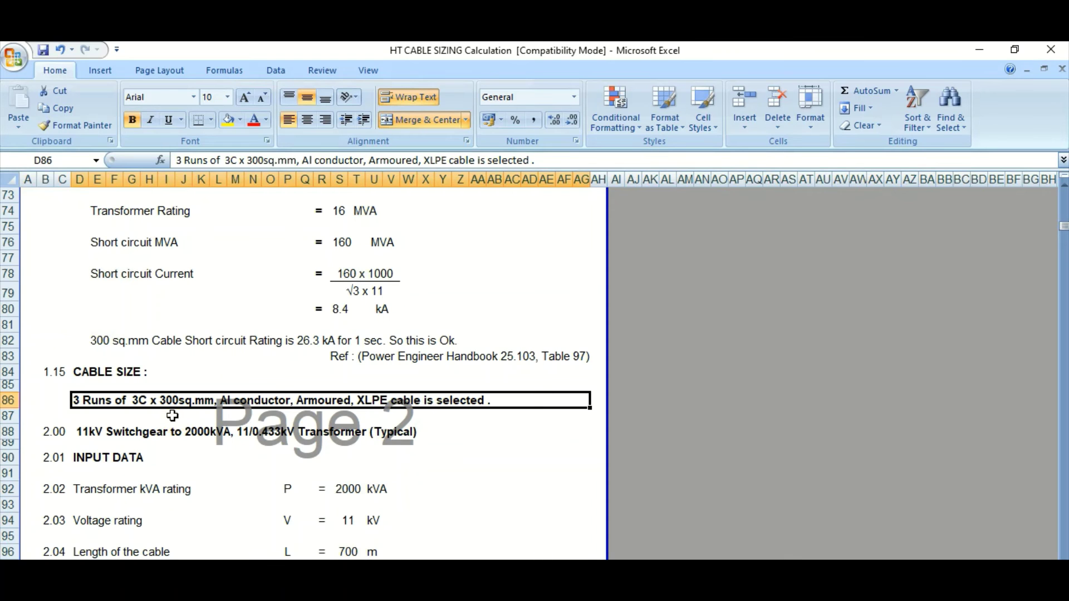
scroll(192, 427, up, 13)
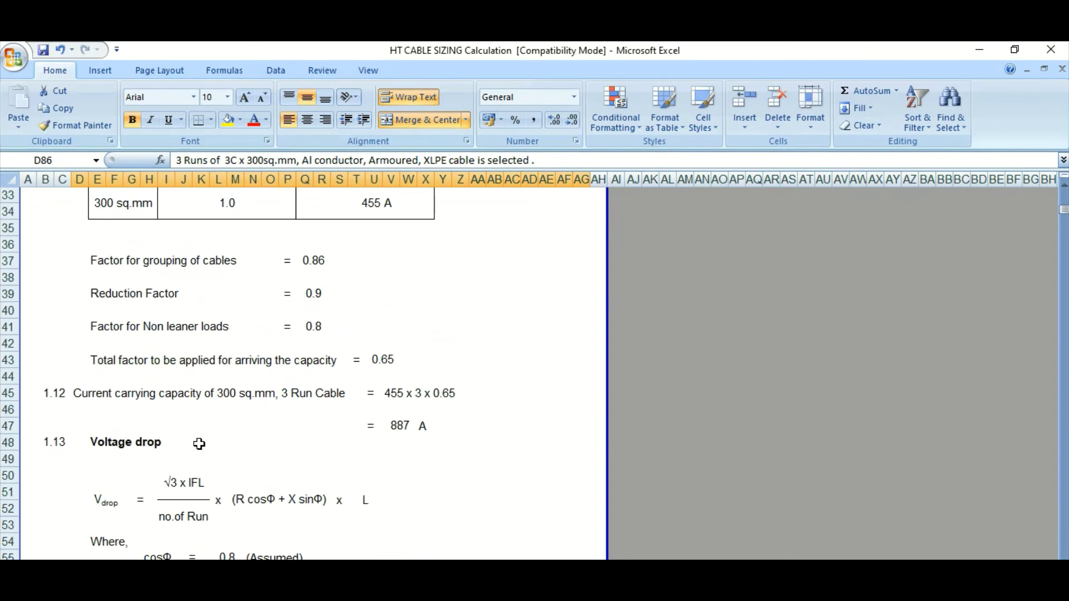
scroll(198, 444, up, 7)
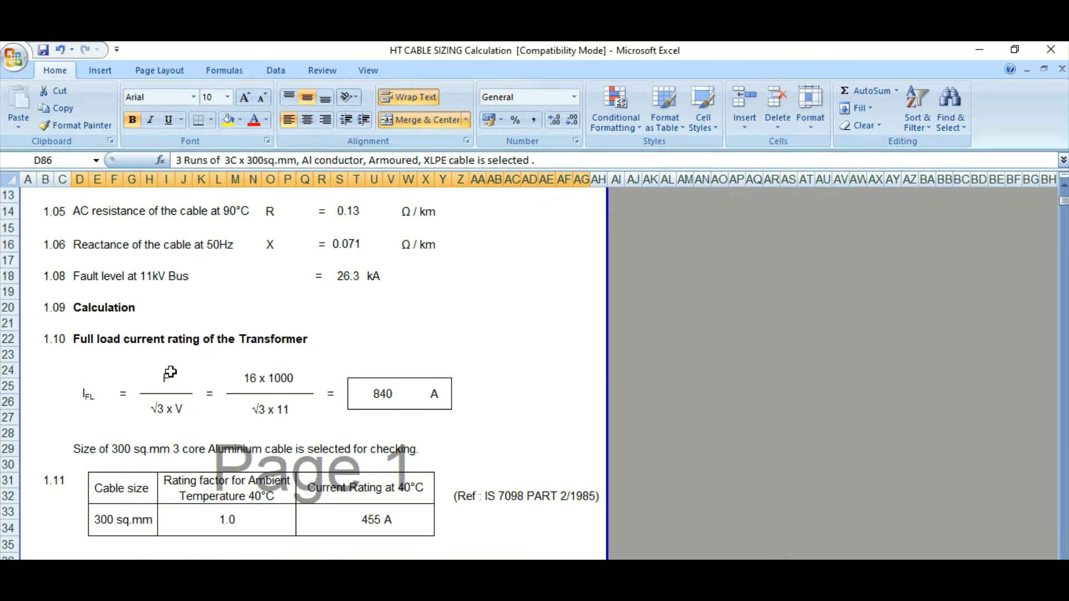
scroll(170, 373, down, 3)
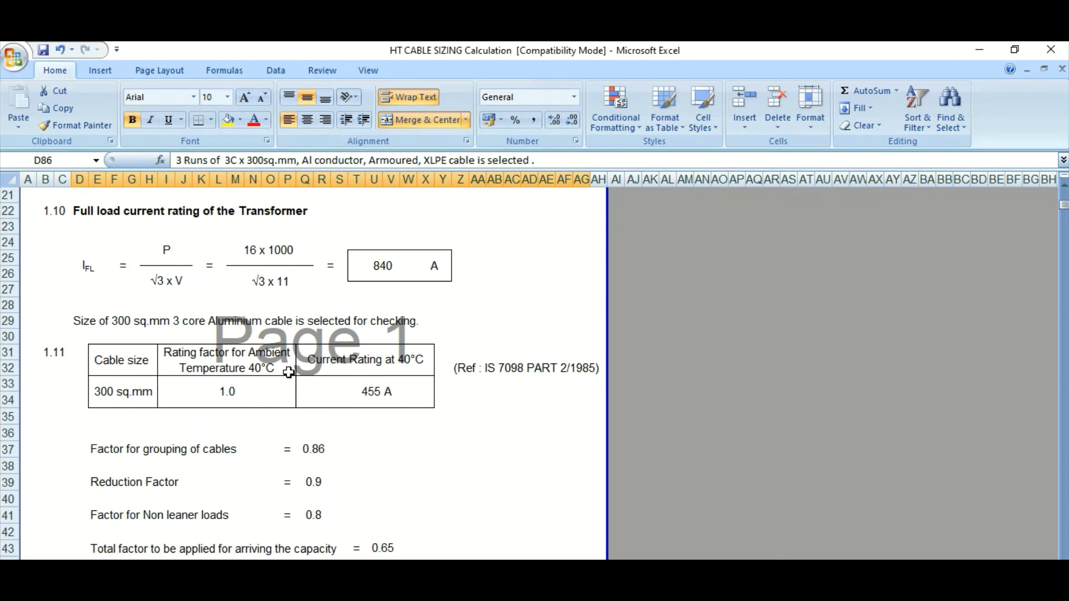
scroll(289, 373, down, 8)
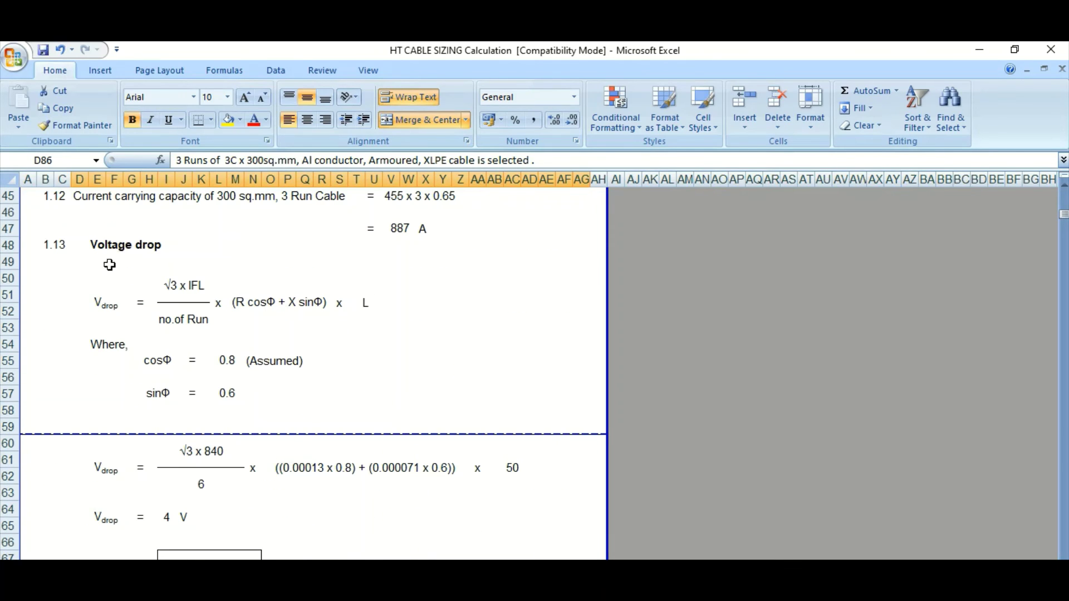
scroll(337, 461, down, 5)
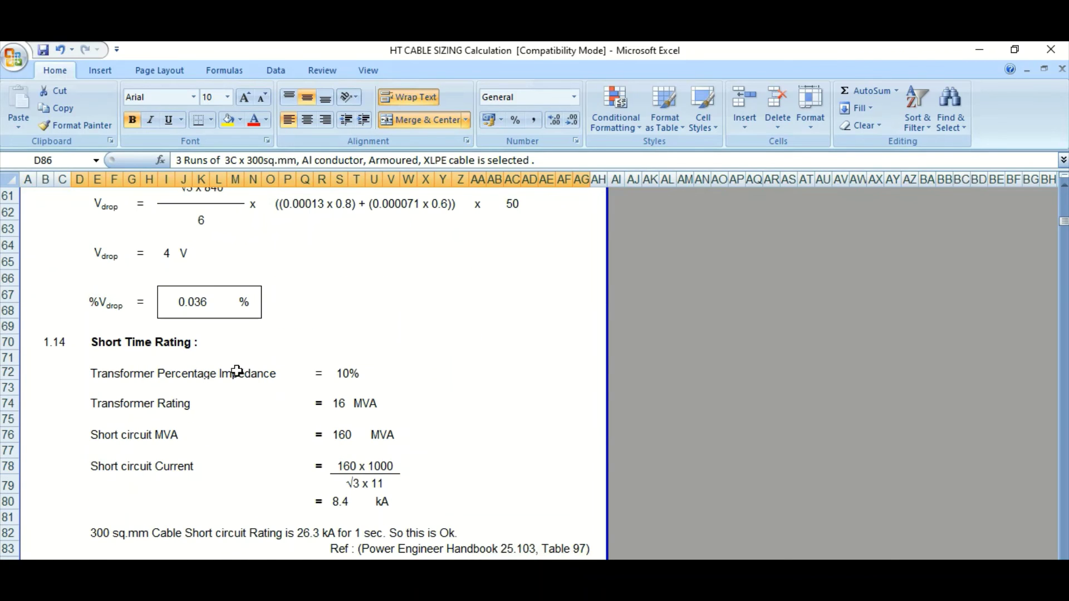
scroll(171, 370, down, 2)
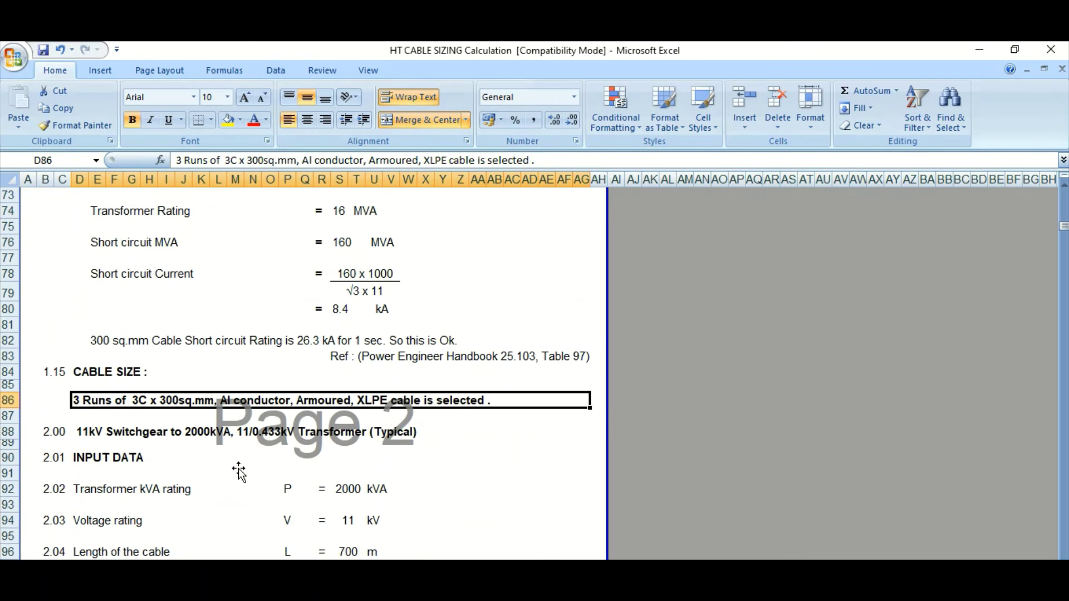
scroll(237, 462, down, 3)
click(158, 412)
scroll(281, 399, down, 3)
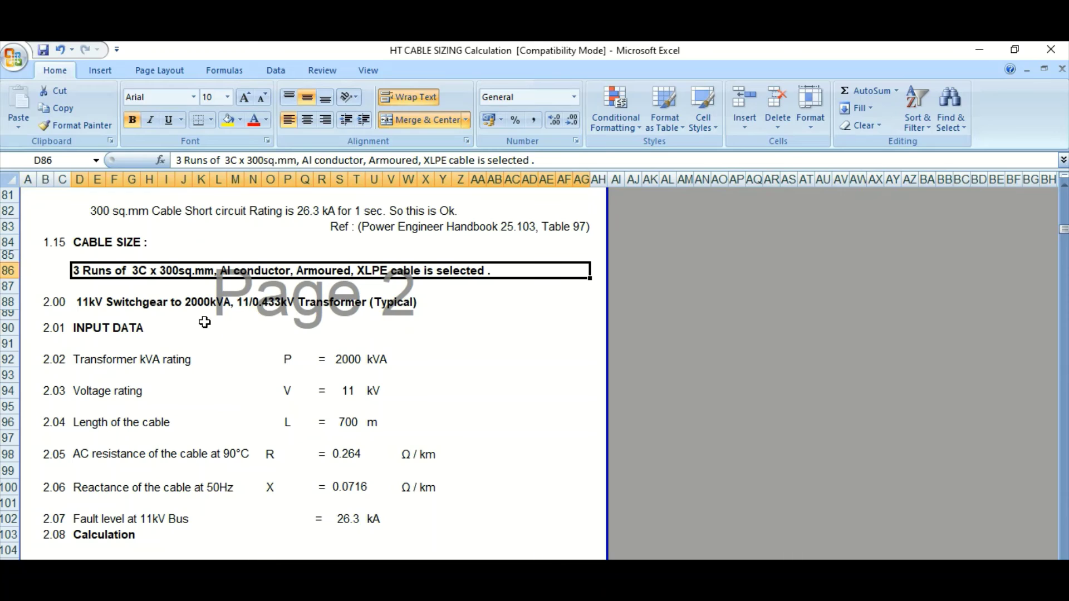
Step: Scroll through the remaining calculation sections and select the section 3.00 heading
scroll(227, 447, down, 1)
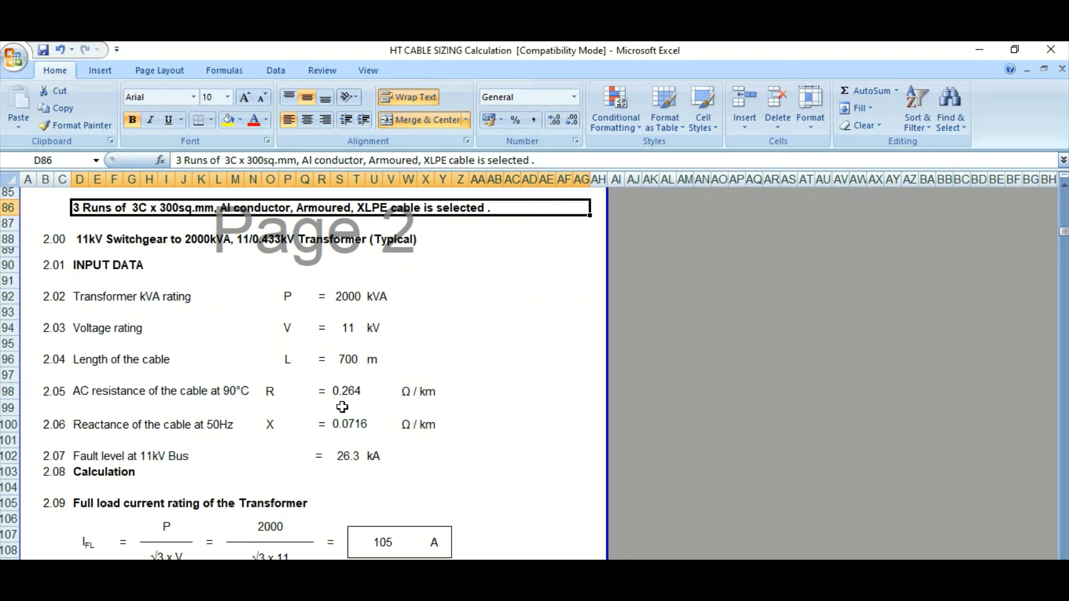
scroll(330, 427, down, 3)
scroll(329, 424, down, 17)
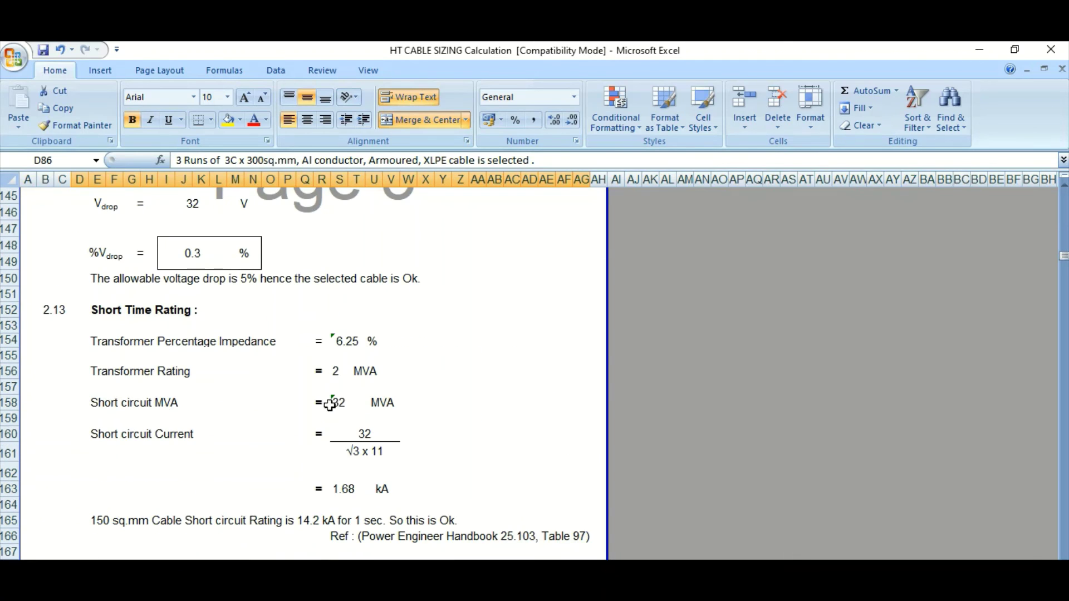
scroll(330, 405, down, 7)
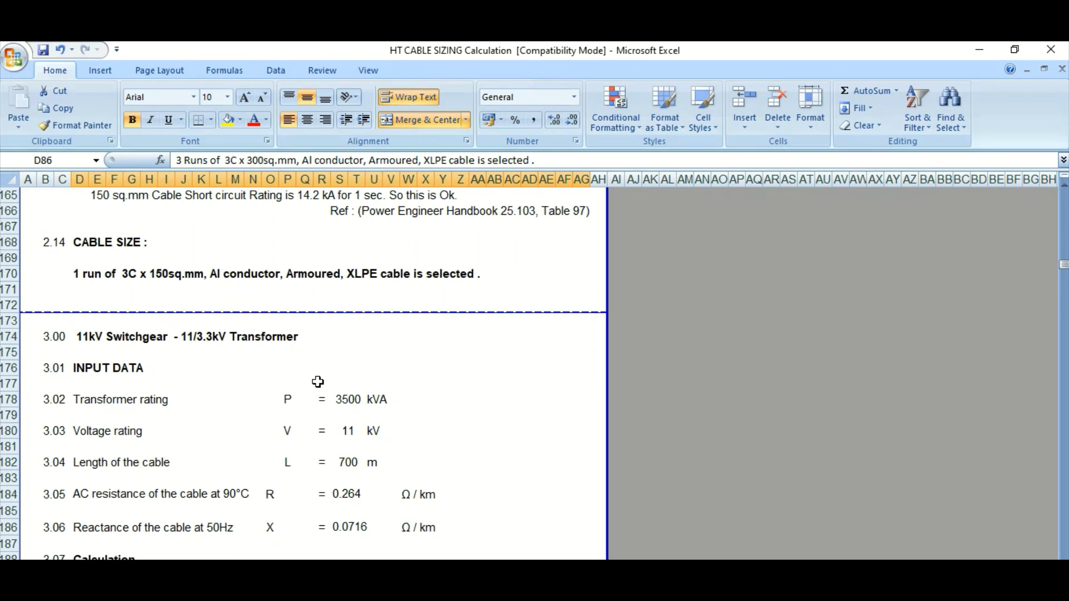
click(113, 336)
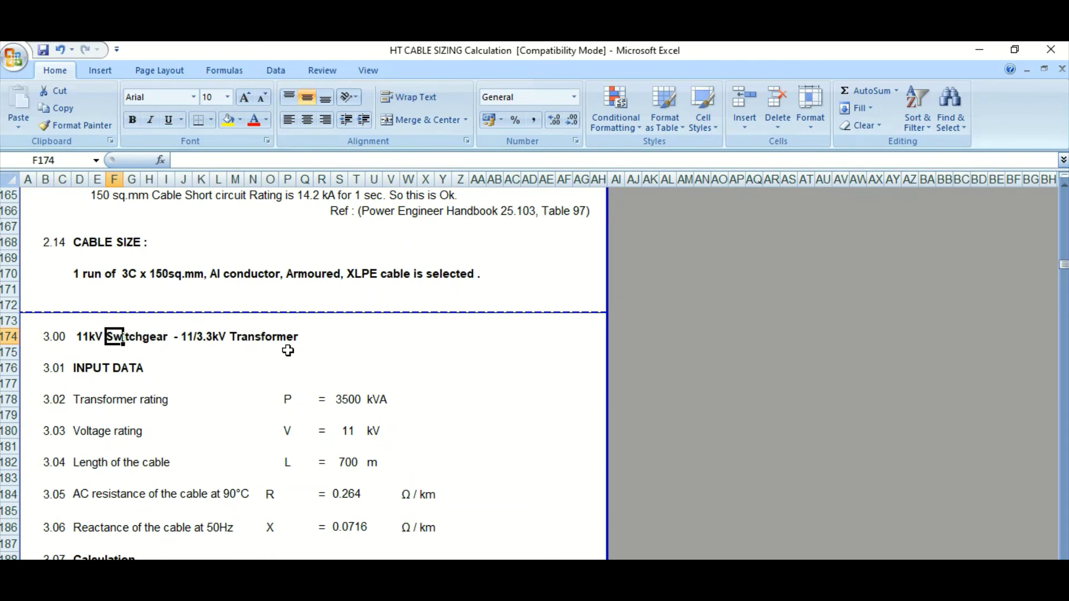
Step: Move on to the section 5.00 Secondary Ball Mill input data, then switch to the Cable Schedule sheet
scroll(286, 396, down, 20)
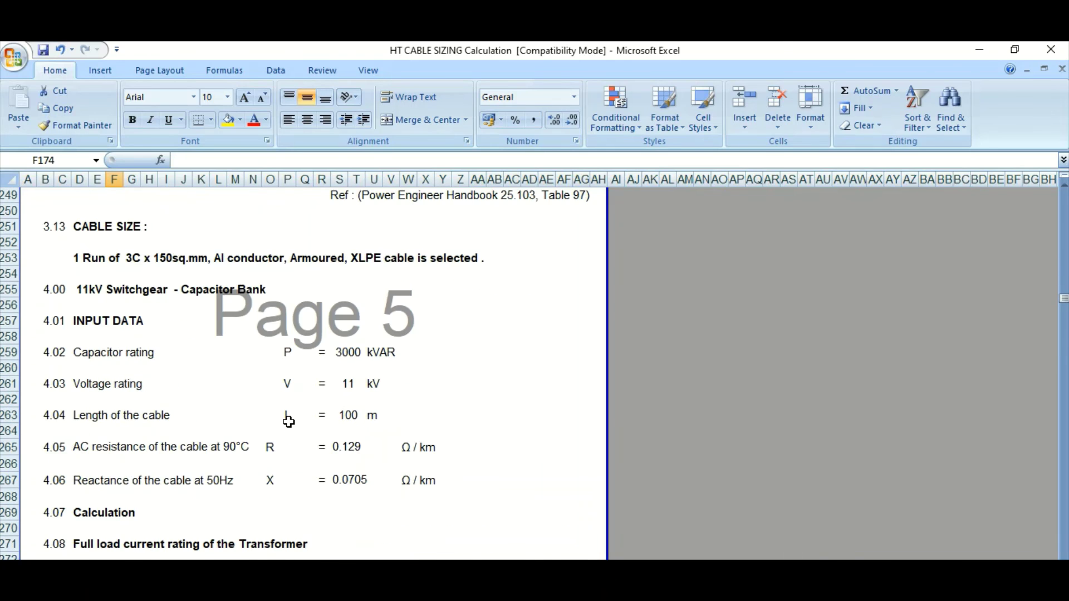
scroll(290, 416, up, 5)
scroll(291, 416, down, 5)
scroll(291, 413, up, 1)
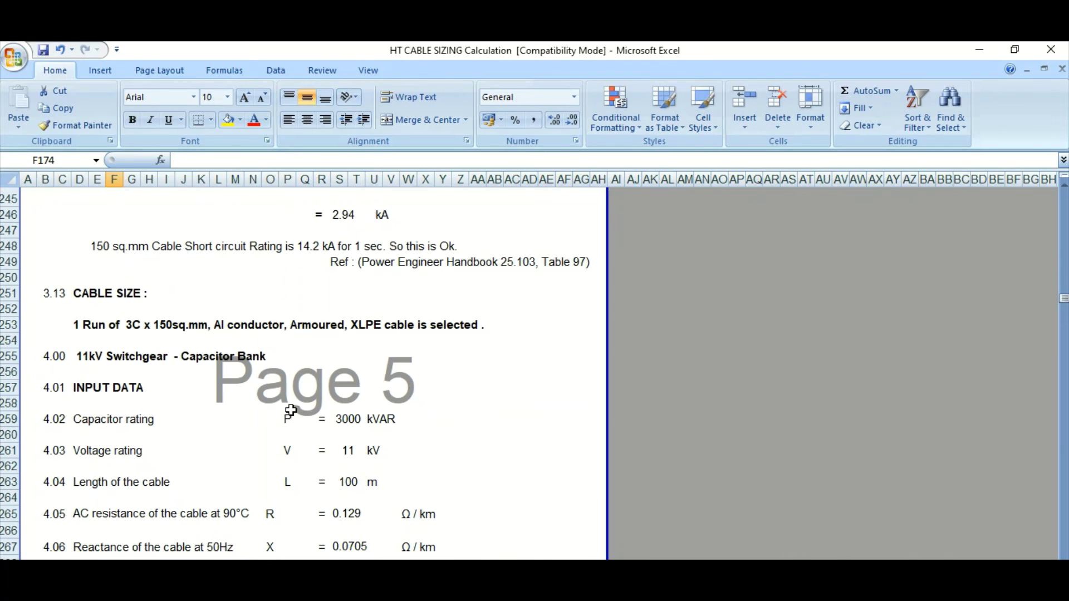
scroll(290, 411, down, 16)
scroll(291, 407, down, 7)
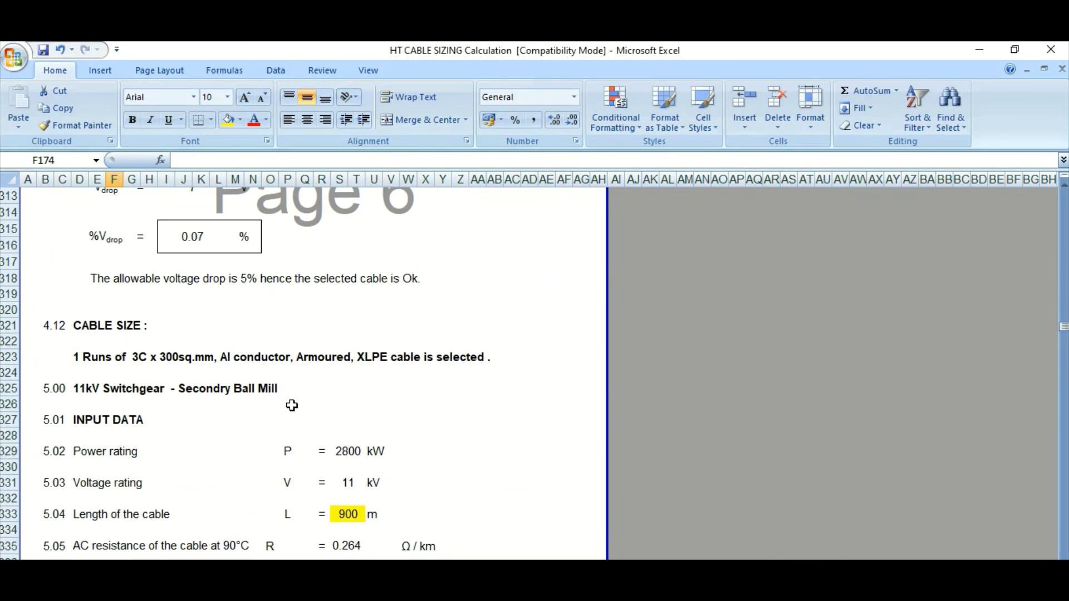
scroll(292, 405, down, 1)
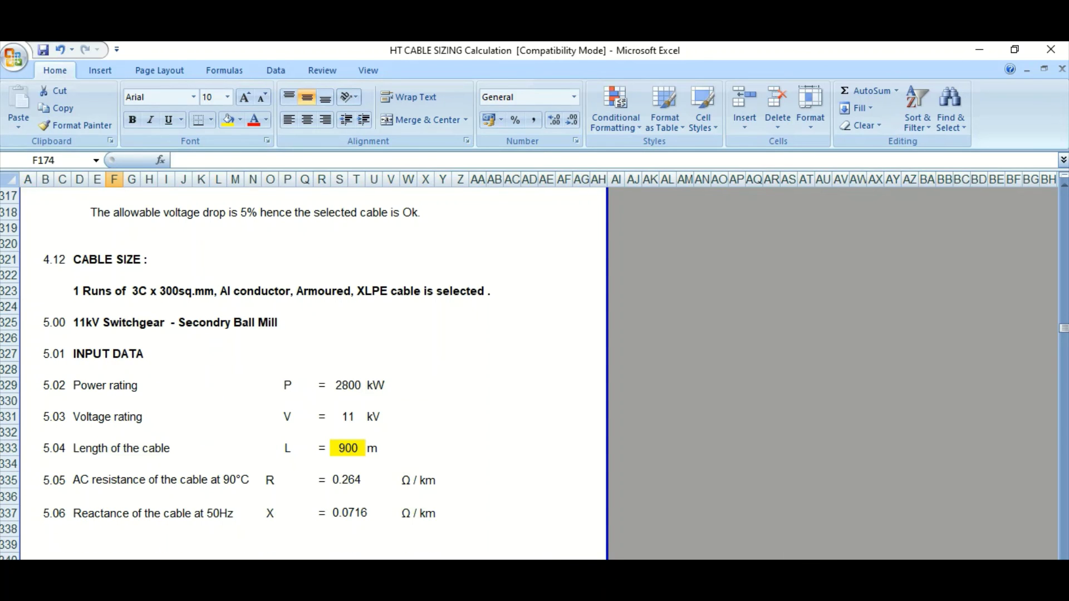
key(ctrl+Page_Up)
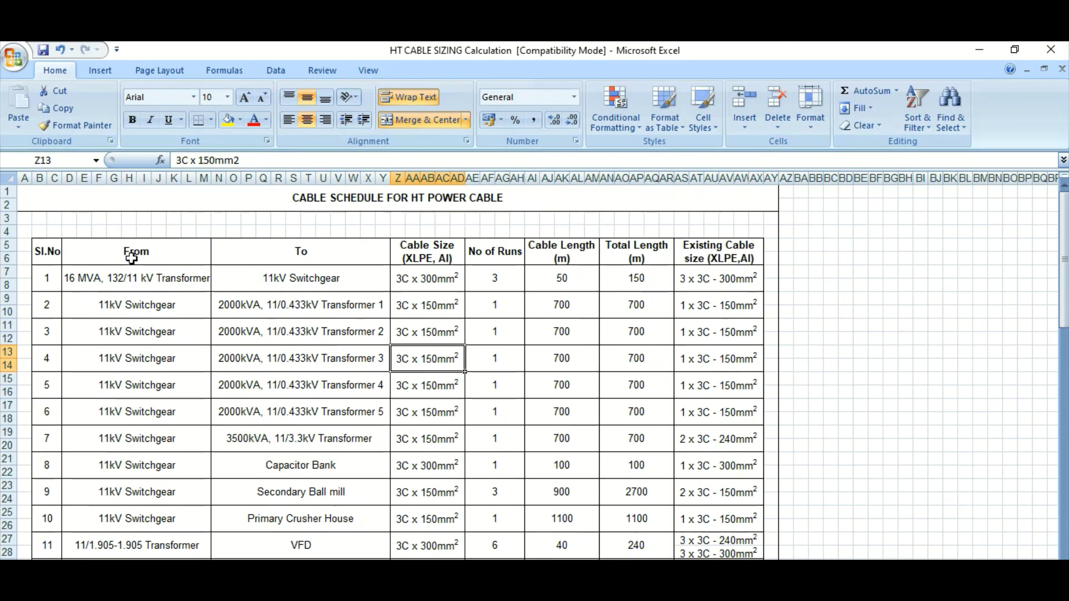
drag(6, 272, 2, 312)
click(178, 332)
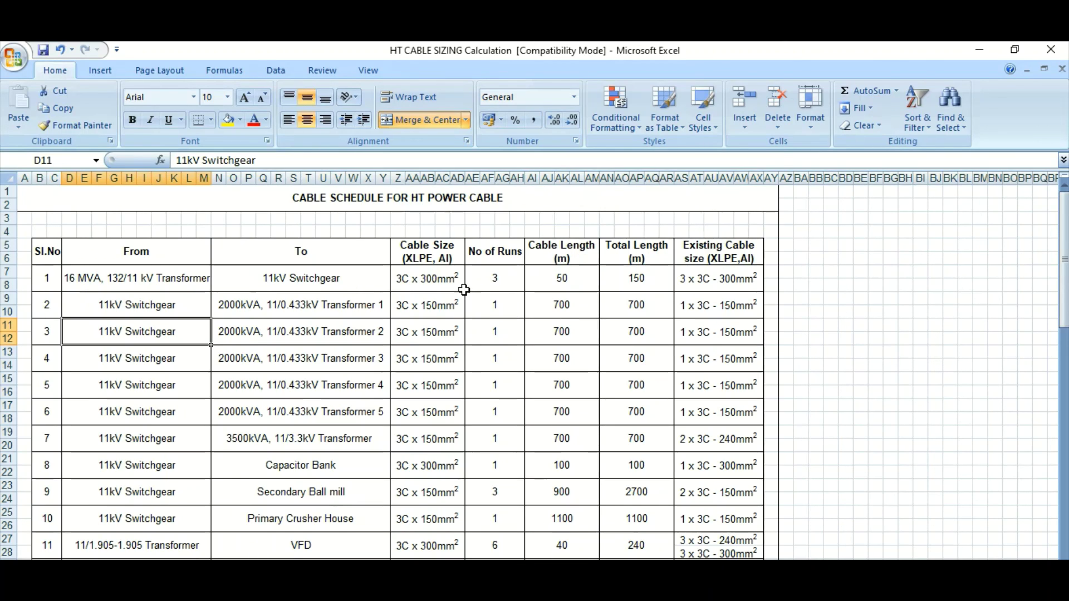
click(433, 277)
click(498, 278)
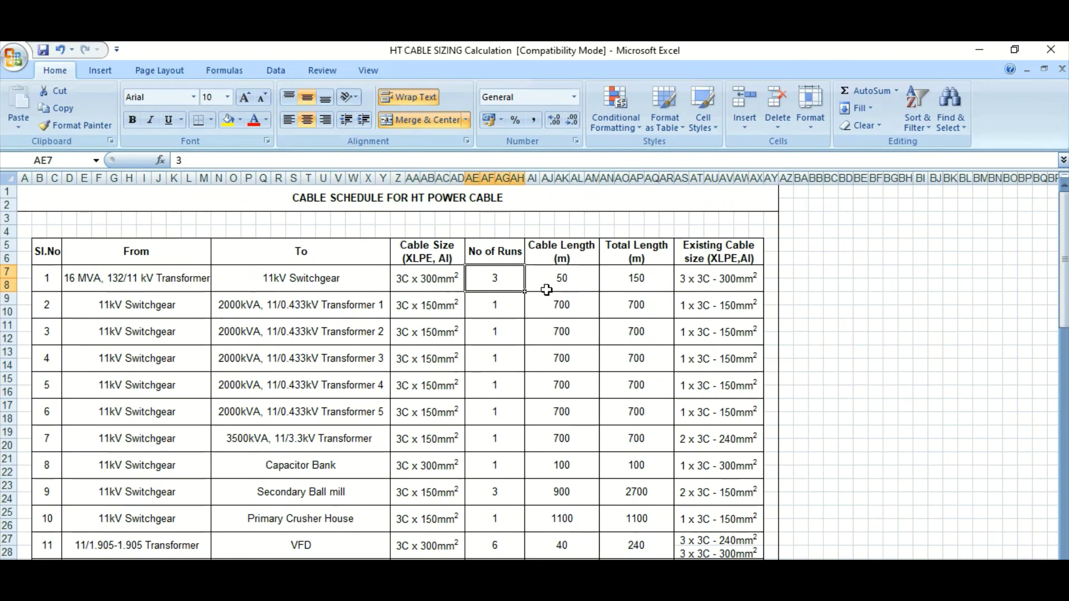
click(574, 283)
click(649, 287)
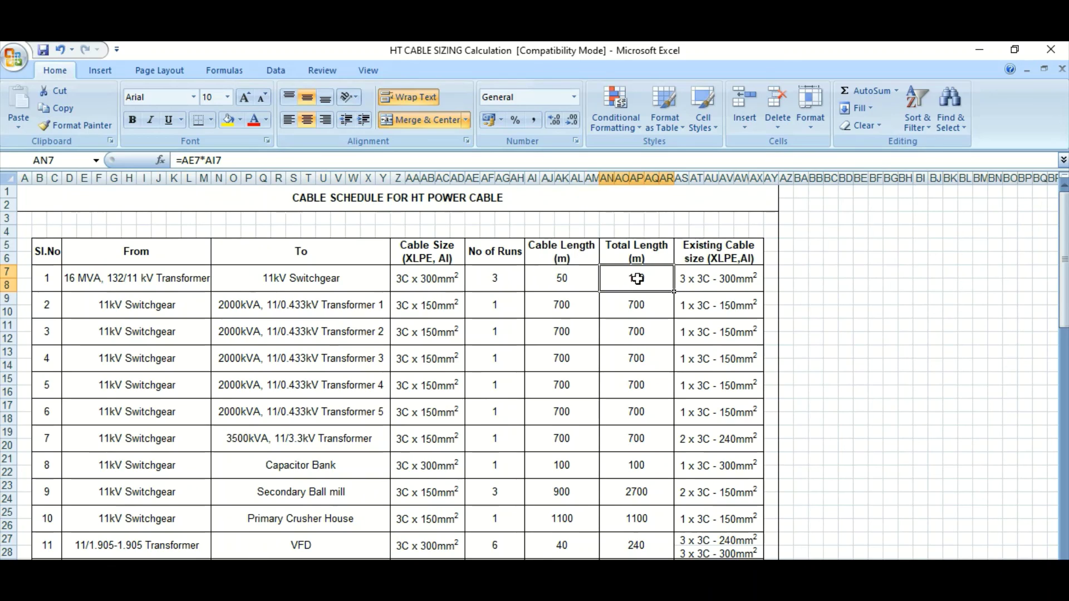
click(800, 284)
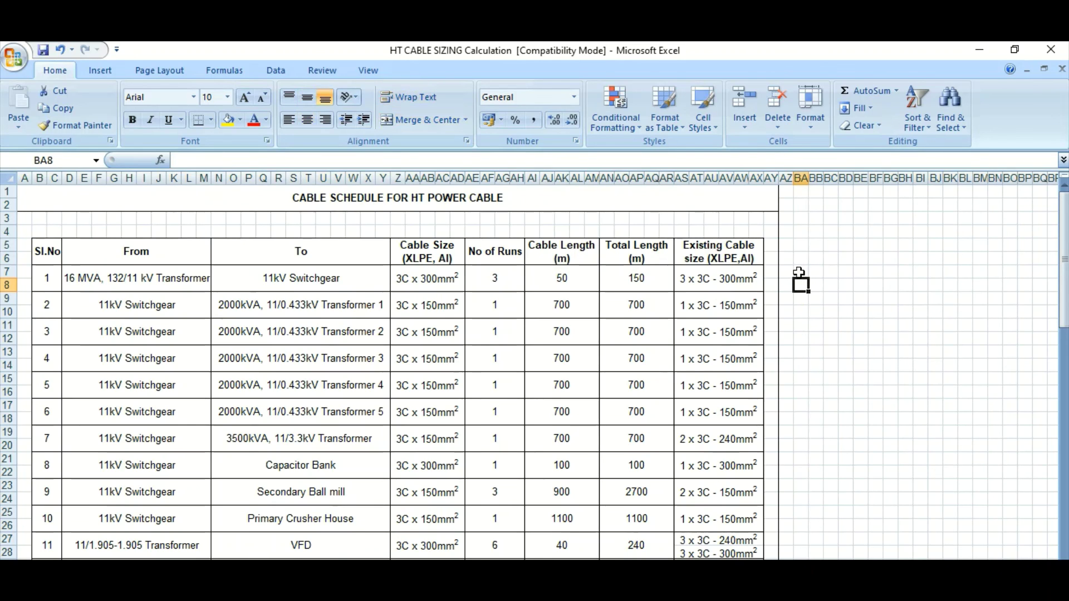
click(800, 272)
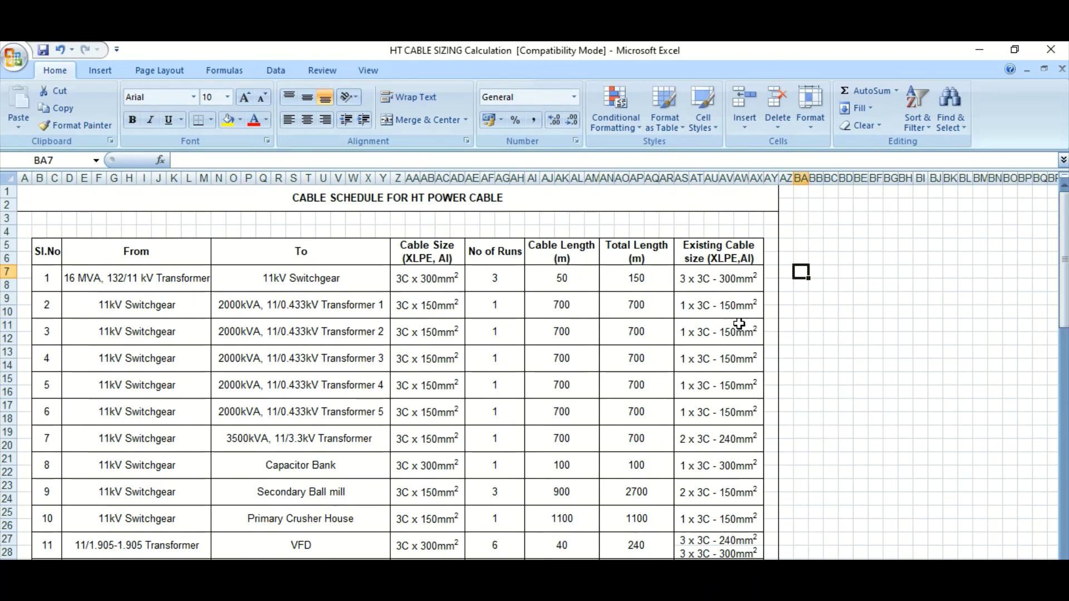
drag(723, 275, 741, 541)
click(640, 309)
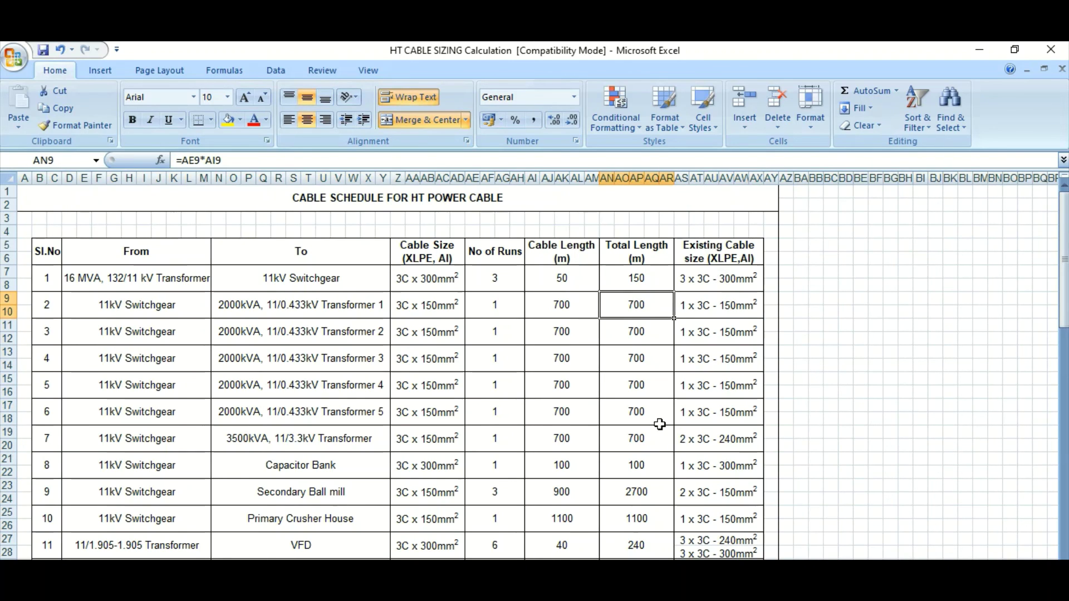